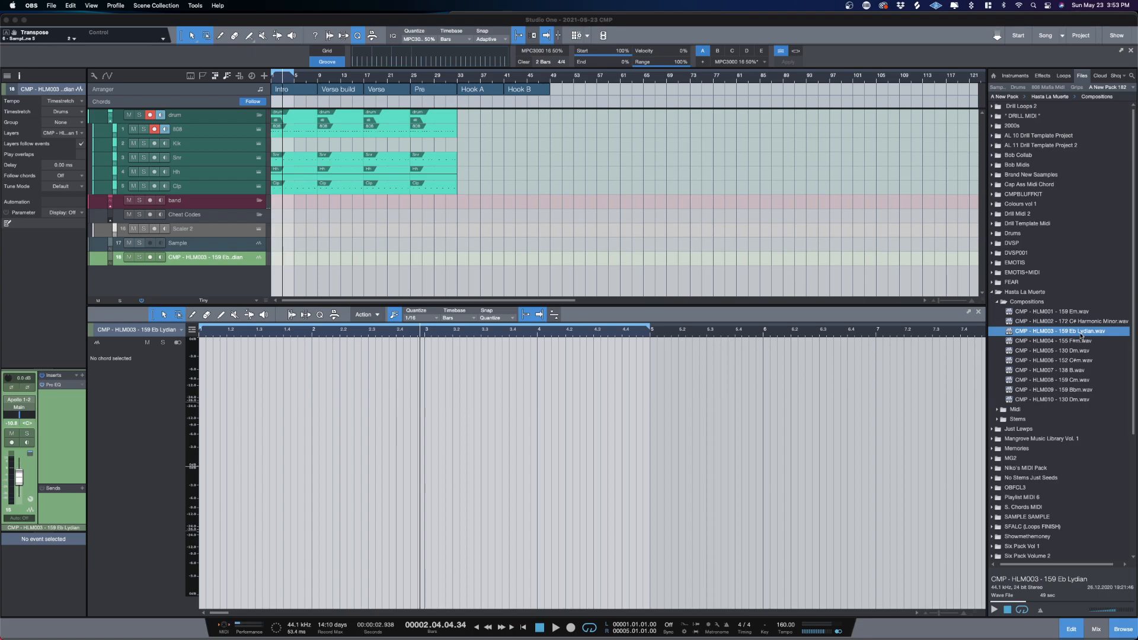
# - Place the composition CMP - HLM003 - 159 Eb Lydian.wav on track 18 from bar 1 and keep its file tempo at 159
pyautogui.moveTo(1080, 337); pyautogui.dragTo(344, 258)
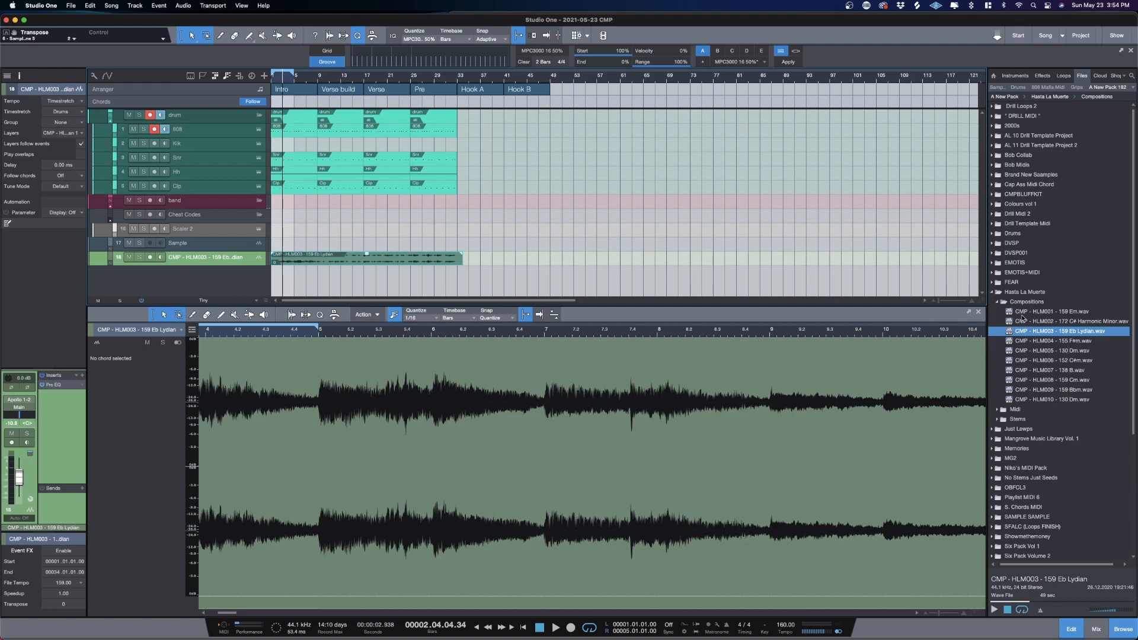
pyautogui.rightClick(320, 262)
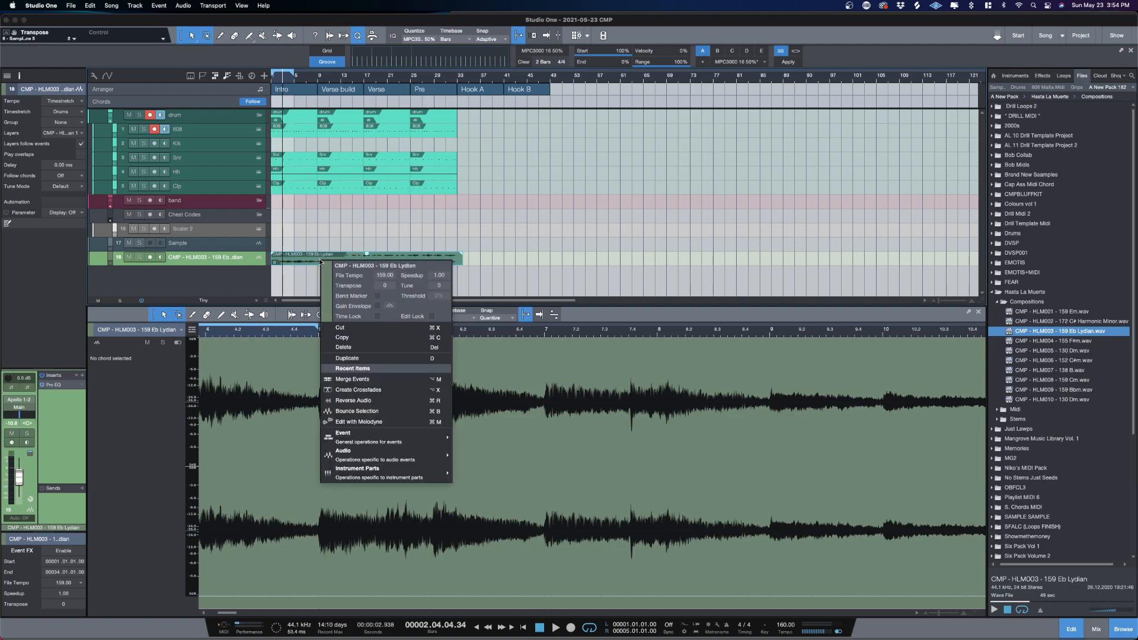
pyautogui.click(388, 277)
pyautogui.press('Return')
pyautogui.click(546, 190)
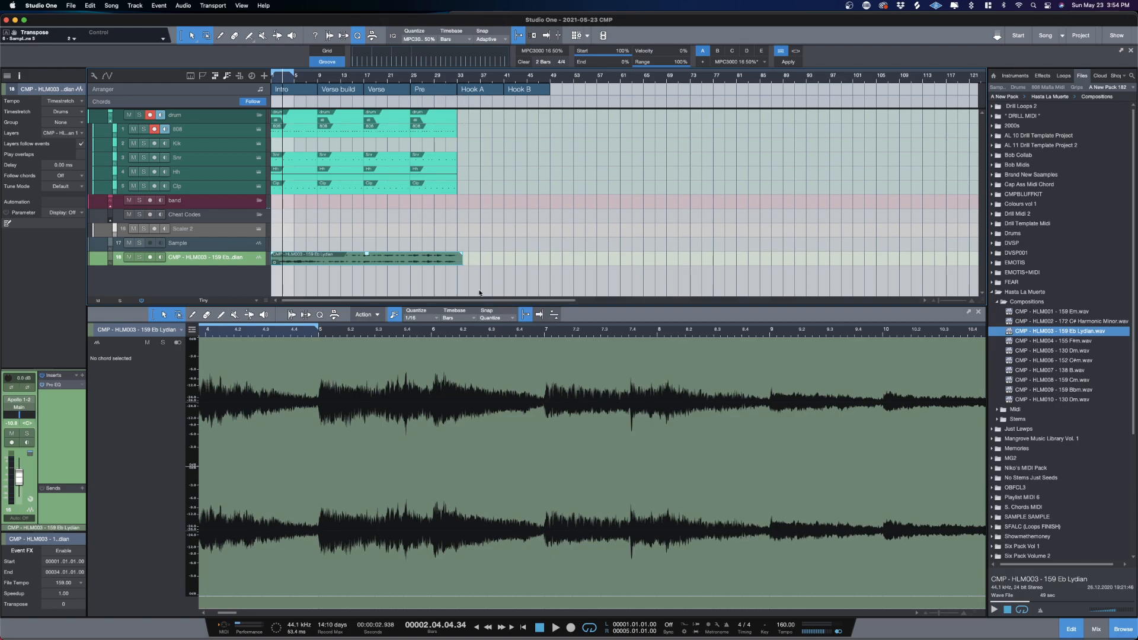
# - Set the song tempo to 160 BPM
pyautogui.moveTo(781, 626); pyautogui.dragTo(787, 631)
pyautogui.doubleClick(780, 625)
pyautogui.write('160')
pyautogui.press('Return')
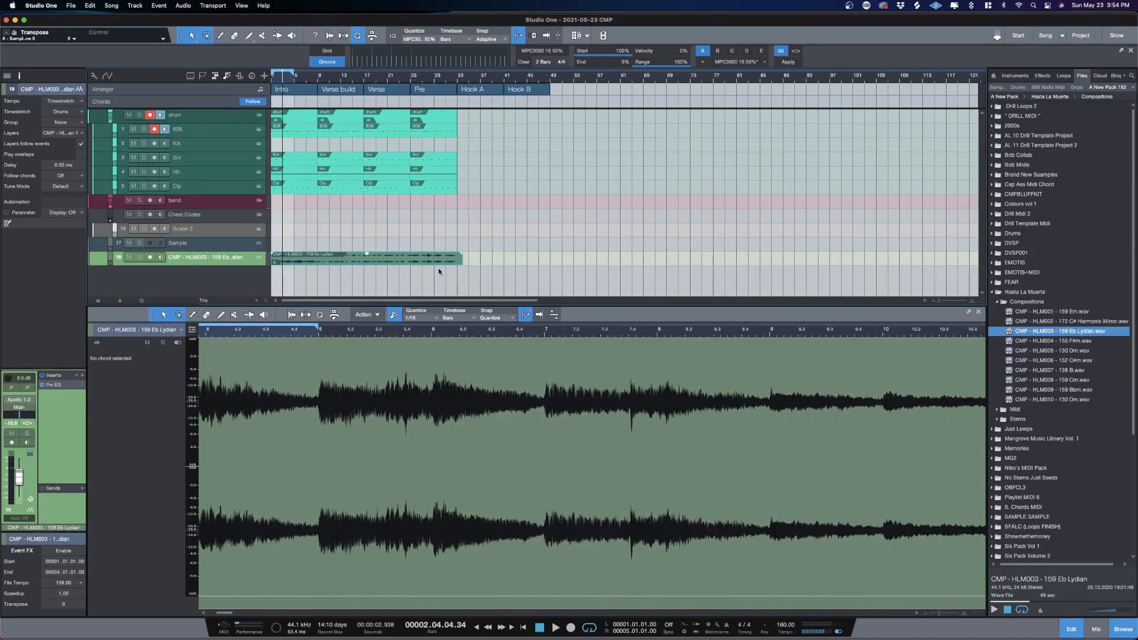
# - Trim the composition's end back to bar 33 and move its track into the Chest Codes folder
pyautogui.moveTo(461, 260); pyautogui.dragTo(456, 260)
pyautogui.press('space')
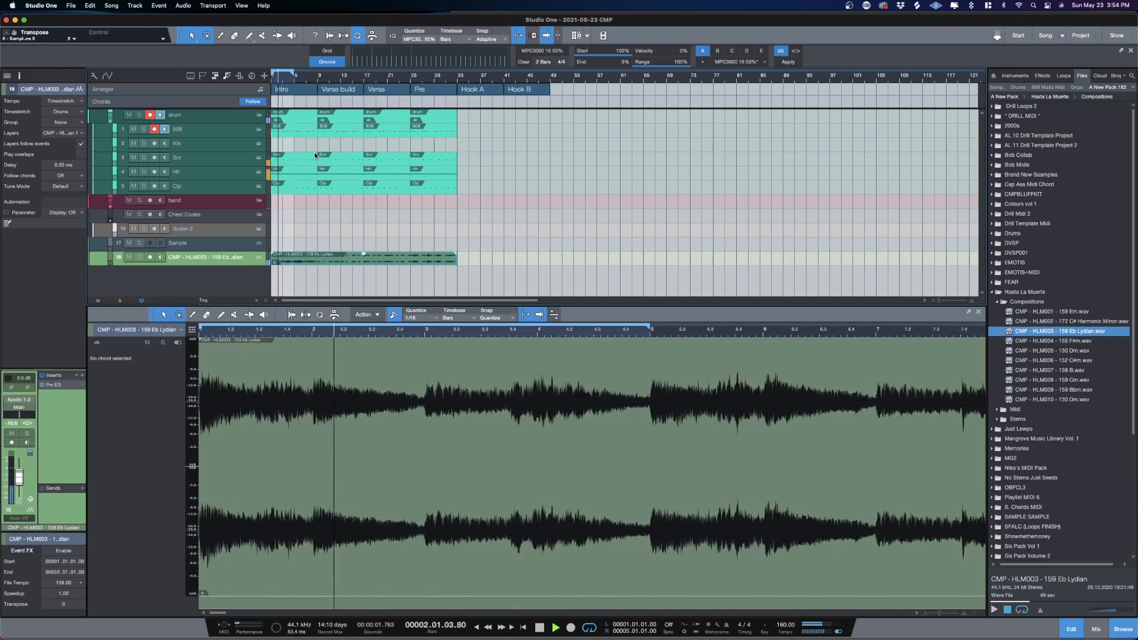
pyautogui.moveTo(248, 266); pyautogui.dragTo(240, 222)
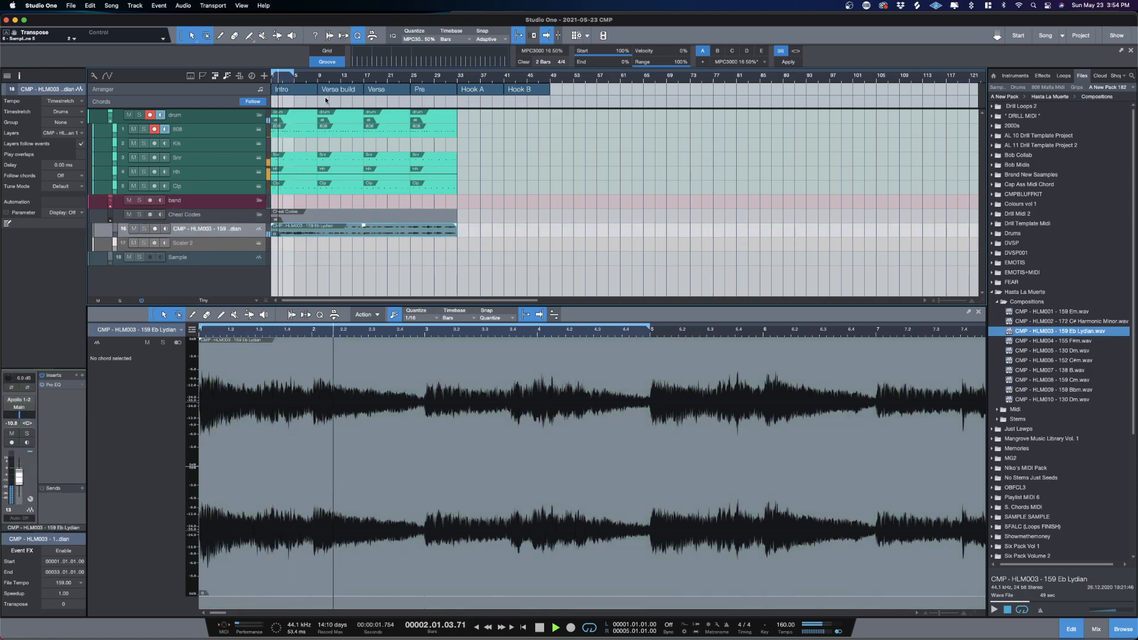
# - Loop bars 1 to 33 and audition the composition from bars 9, 17 and 25 and from the song start
pyautogui.moveTo(299, 76); pyautogui.dragTo(457, 77)
pyautogui.press('space')
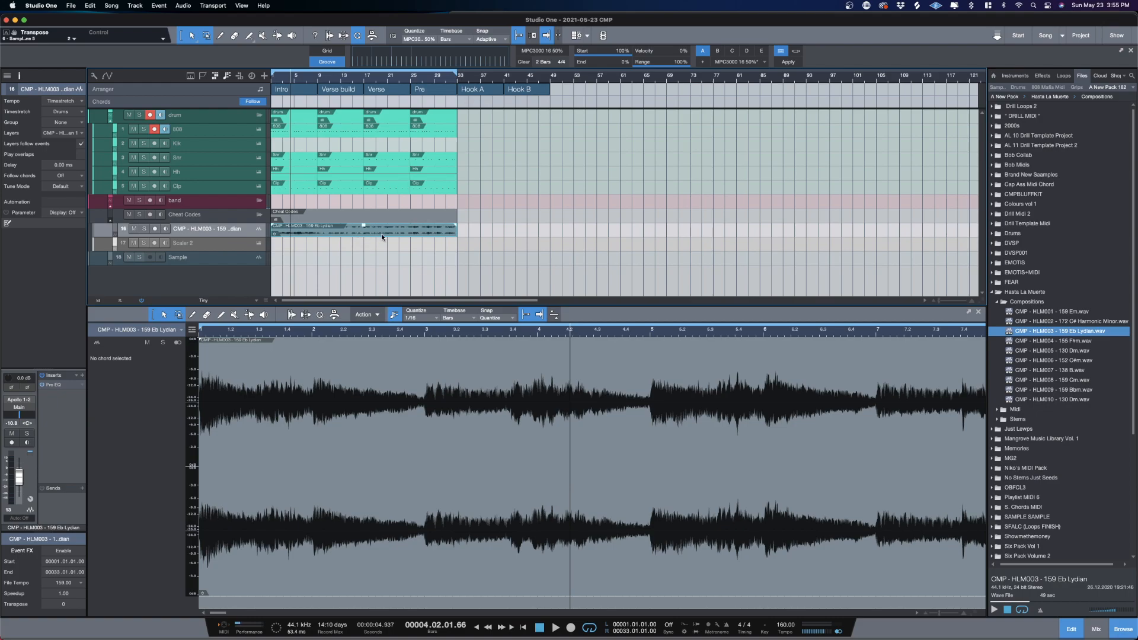
pyautogui.click(317, 80)
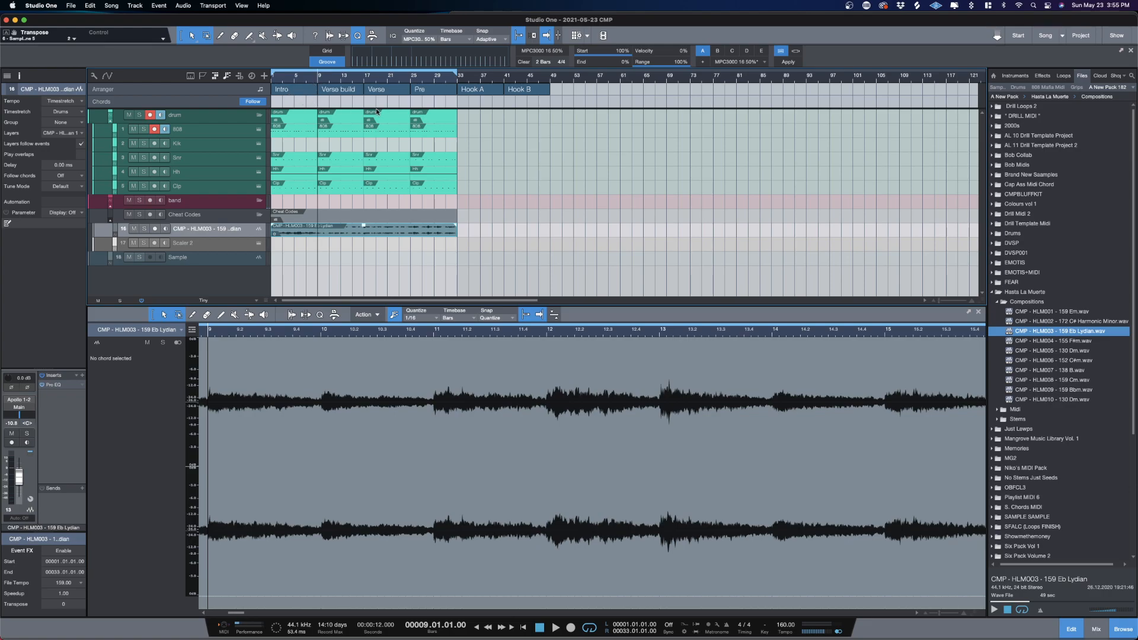
pyautogui.press('space')
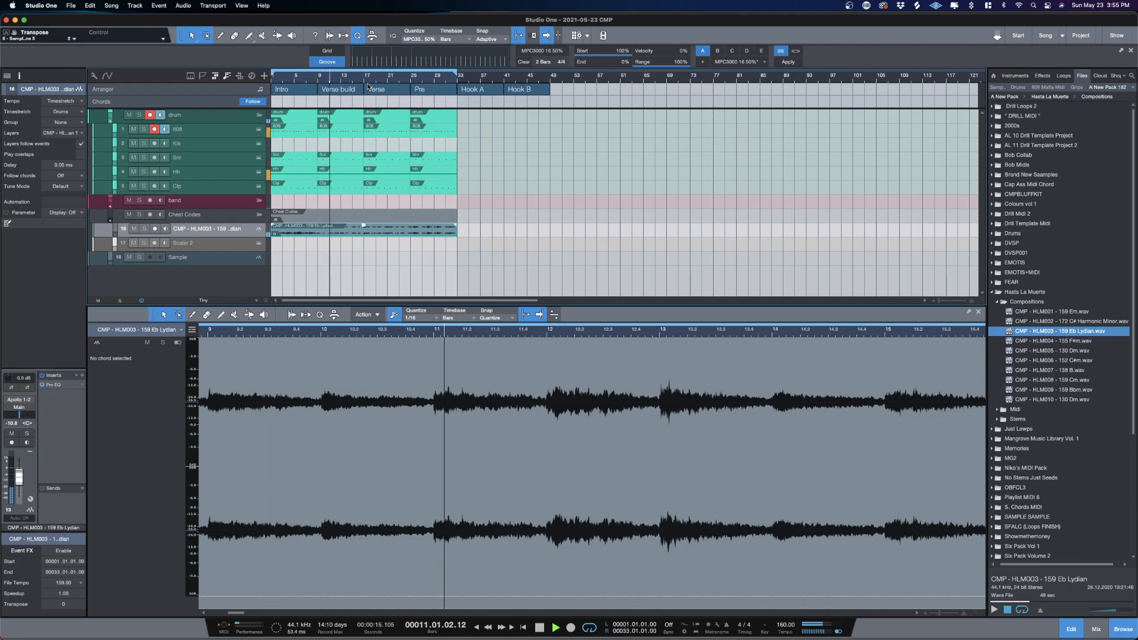
pyautogui.click(364, 80)
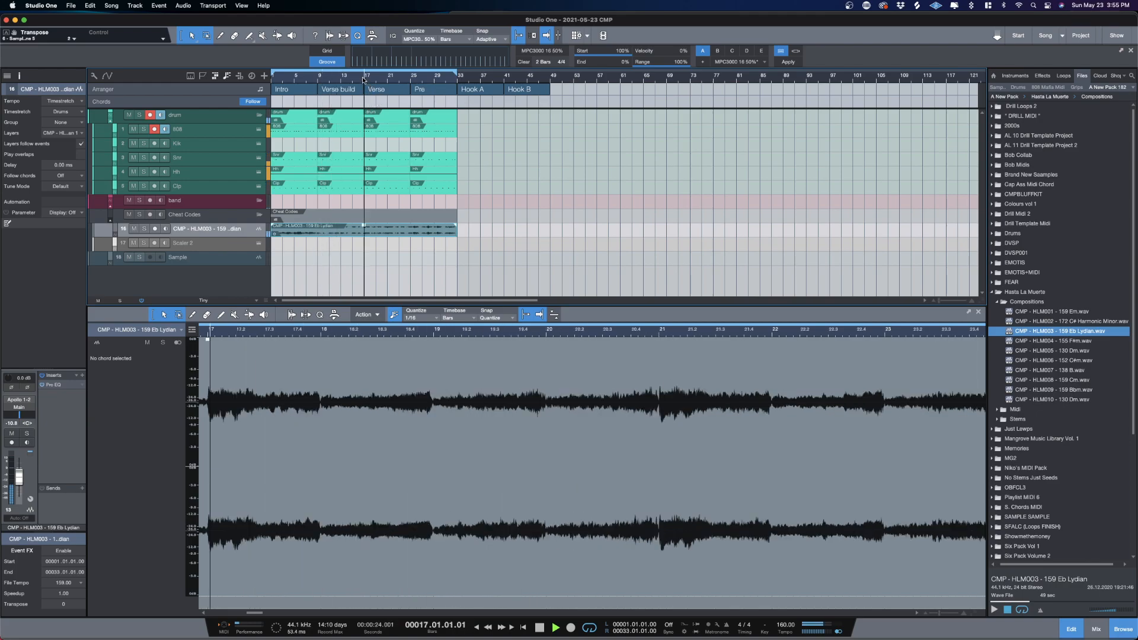
pyautogui.click(410, 78)
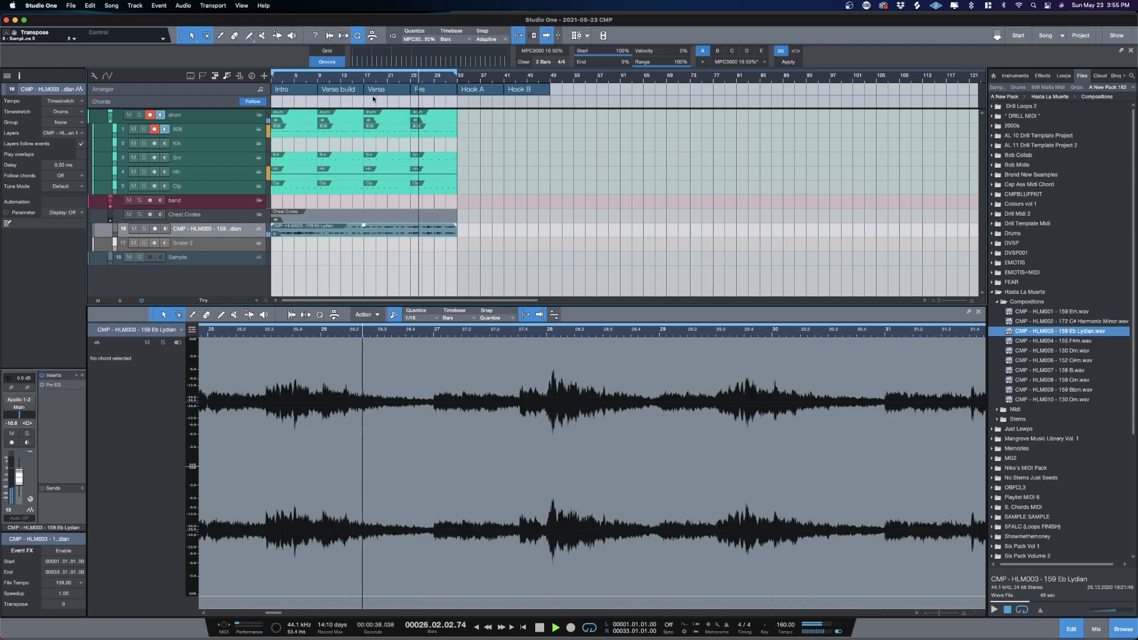
pyautogui.click(273, 80)
pyautogui.press('space')
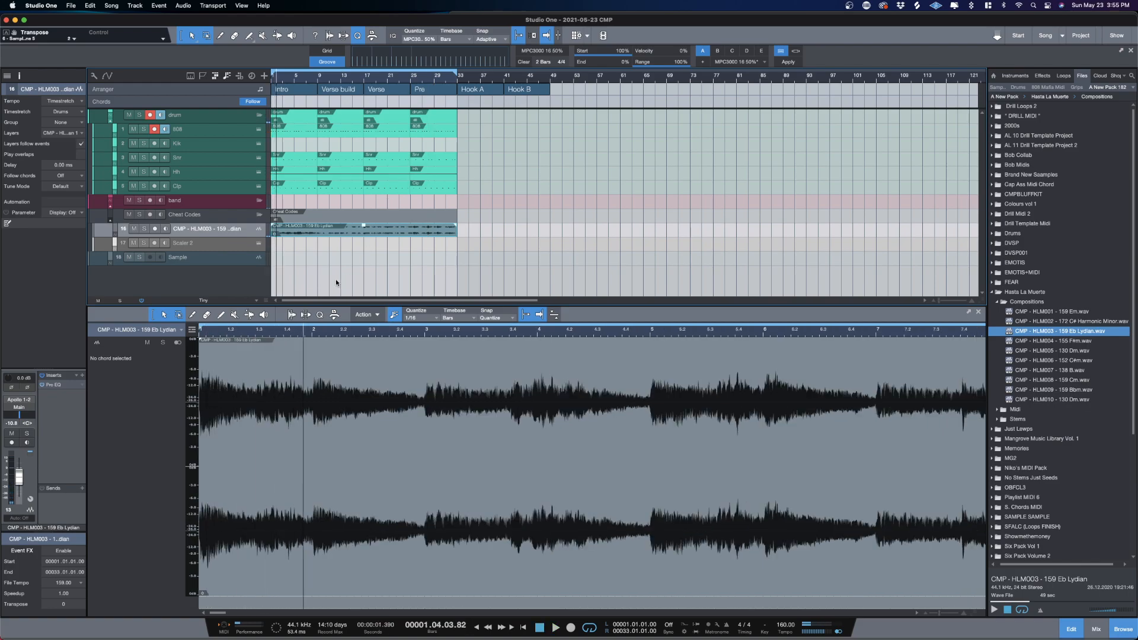
# - Split the composition at bar 9 and select its first eight-bar section
pyautogui.press('3')
pyautogui.click(318, 229)
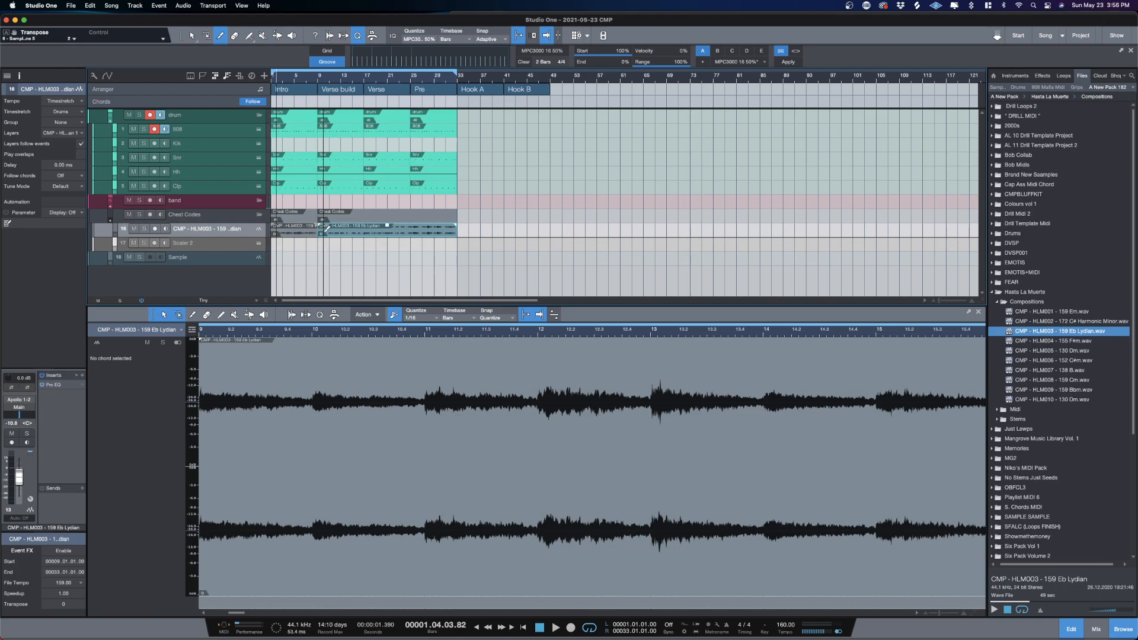
pyautogui.press('1')
pyautogui.click(292, 231)
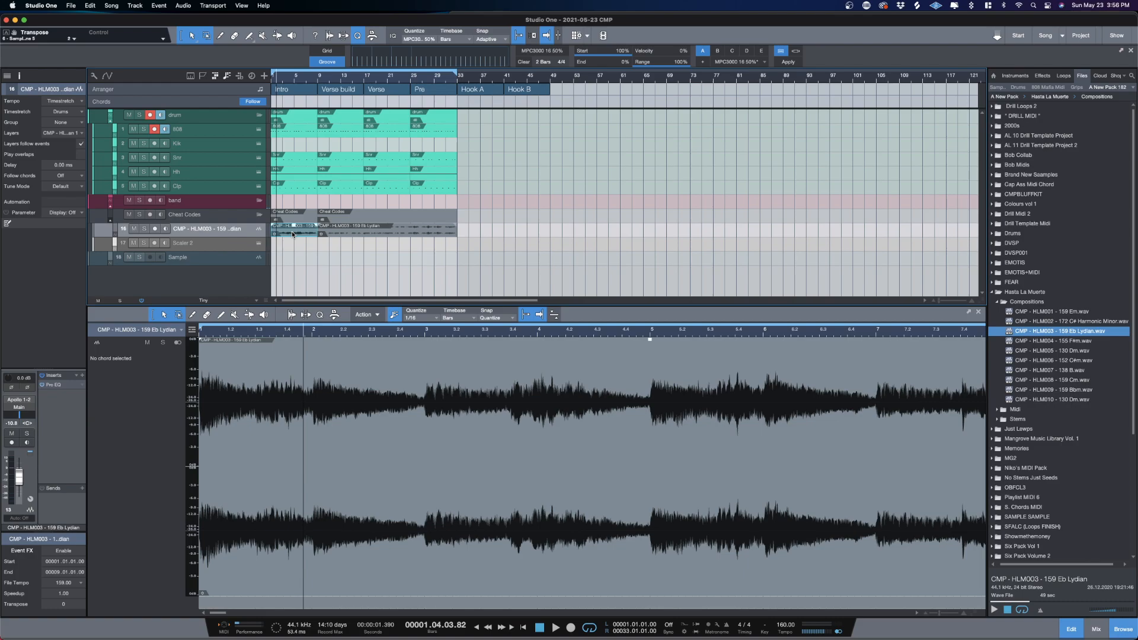
# - Duplicate the composition track with its events and delete the section after bar 9 from the copy
pyautogui.rightClick(240, 233)
pyautogui.click(221, 229)
pyautogui.moveTo(221, 230); pyautogui.dragTo(221, 235)
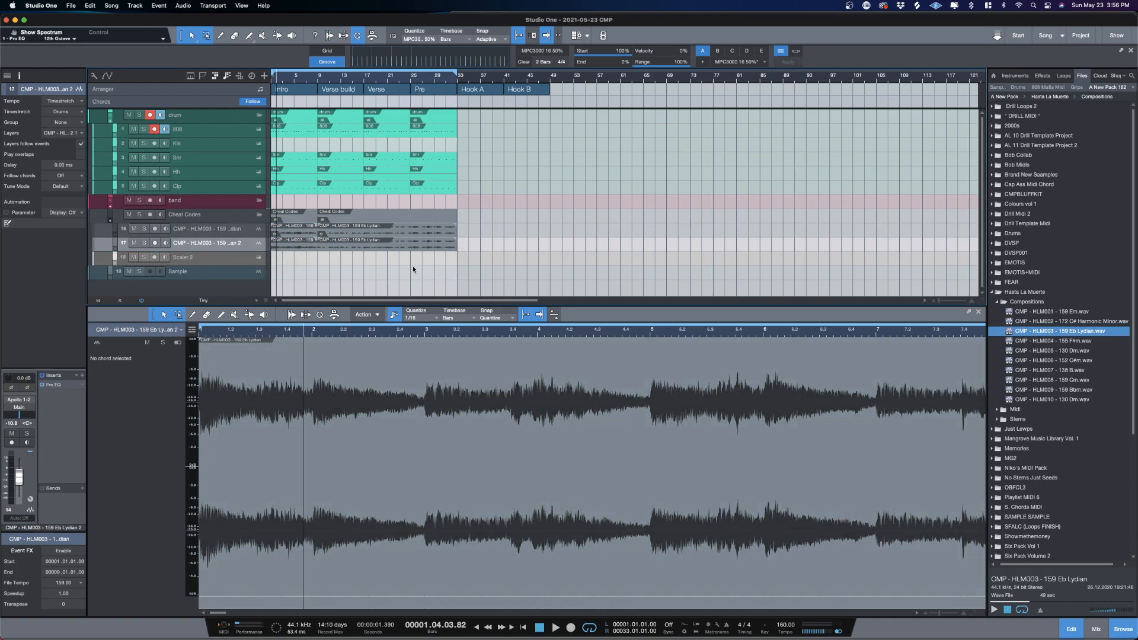
pyautogui.click(391, 244)
pyautogui.press('Delete')
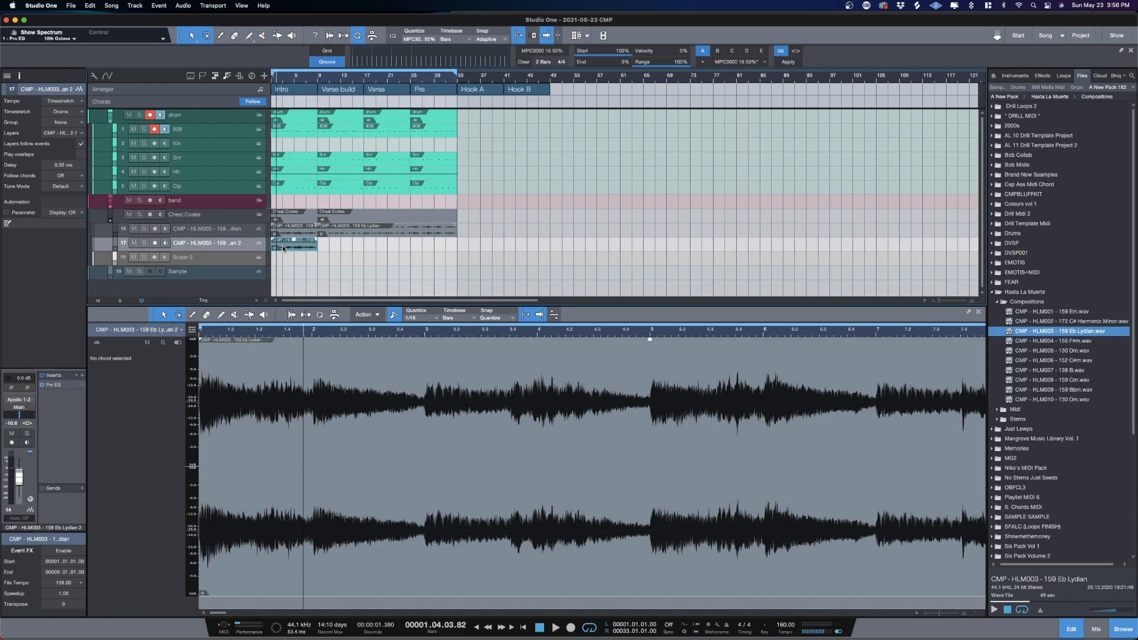
# - Split the copied eight-bar section at a 1/2 grid and create autofades on all slices
pyautogui.click(422, 321)
pyautogui.click(446, 332)
pyautogui.press('alt+super+x')
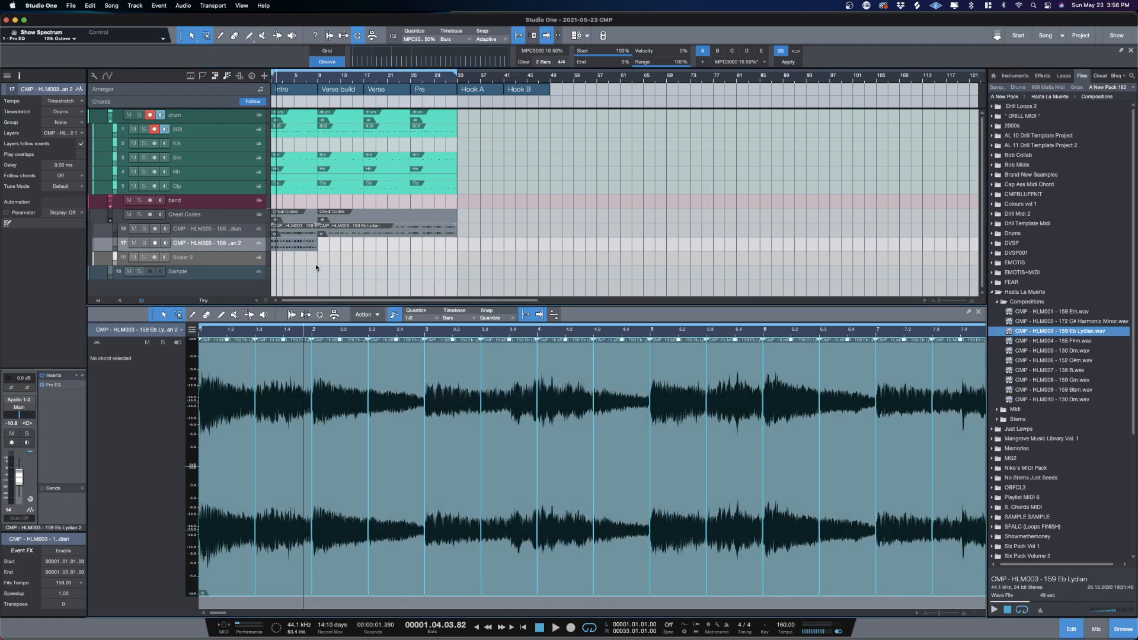
pyautogui.click(273, 245)
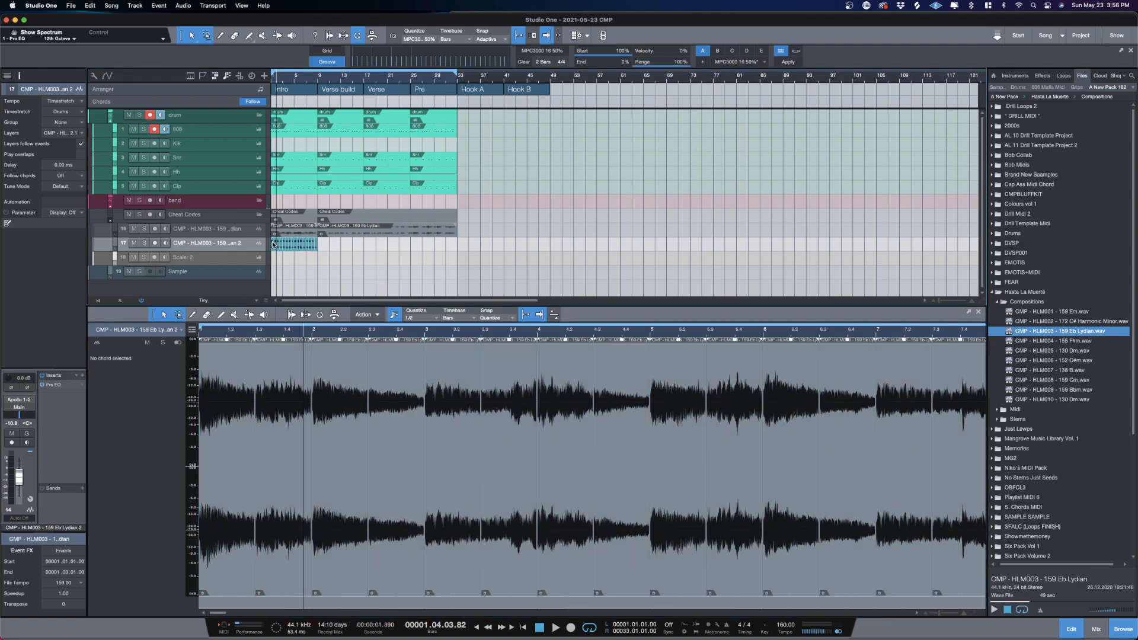
pyautogui.press('x')
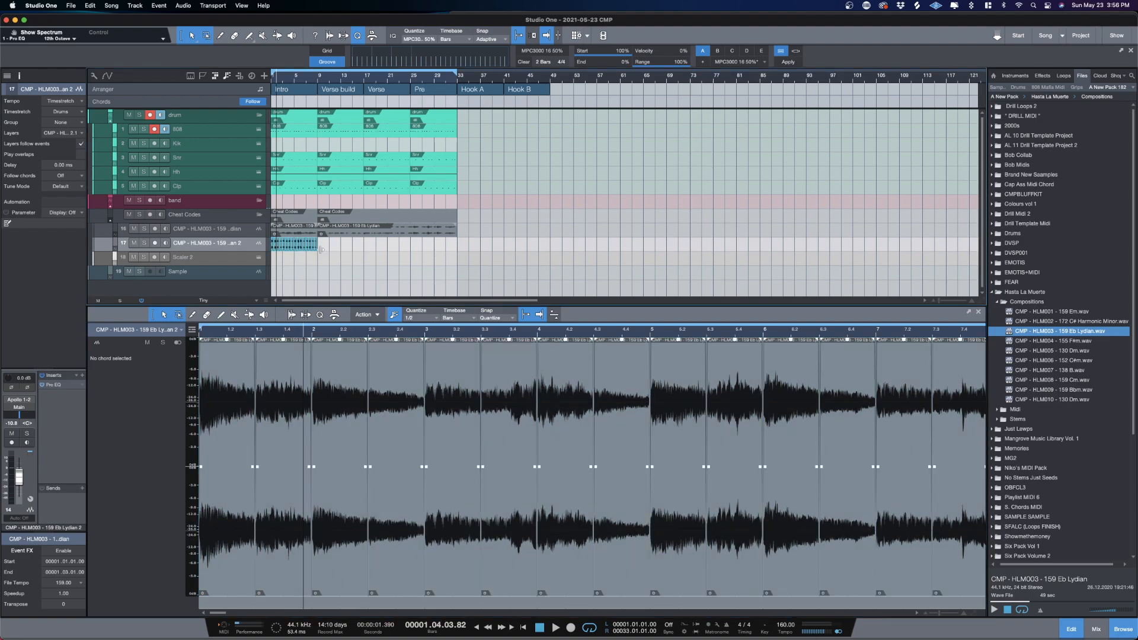
# - Send all the audio slices to a new SampleOne instrument
pyautogui.rightClick(309, 245)
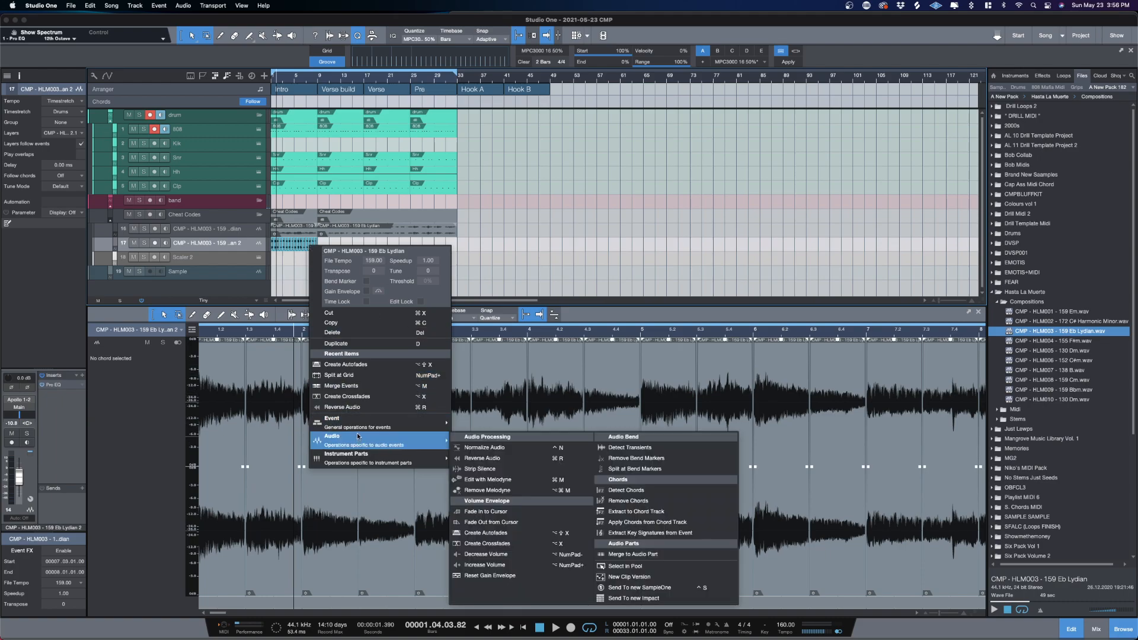
pyautogui.moveTo(360, 431)
pyautogui.click(676, 587)
pyautogui.moveTo(474, 52); pyautogui.dragTo(681, 335)
# - Shift all arranged events to start at bar 9 and copy the drum parts into the empty bars from bar 1
pyautogui.moveTo(498, 237); pyautogui.dragTo(333, 133)
pyautogui.click(281, 200)
pyautogui.moveTo(342, 200); pyautogui.dragTo(314, 129)
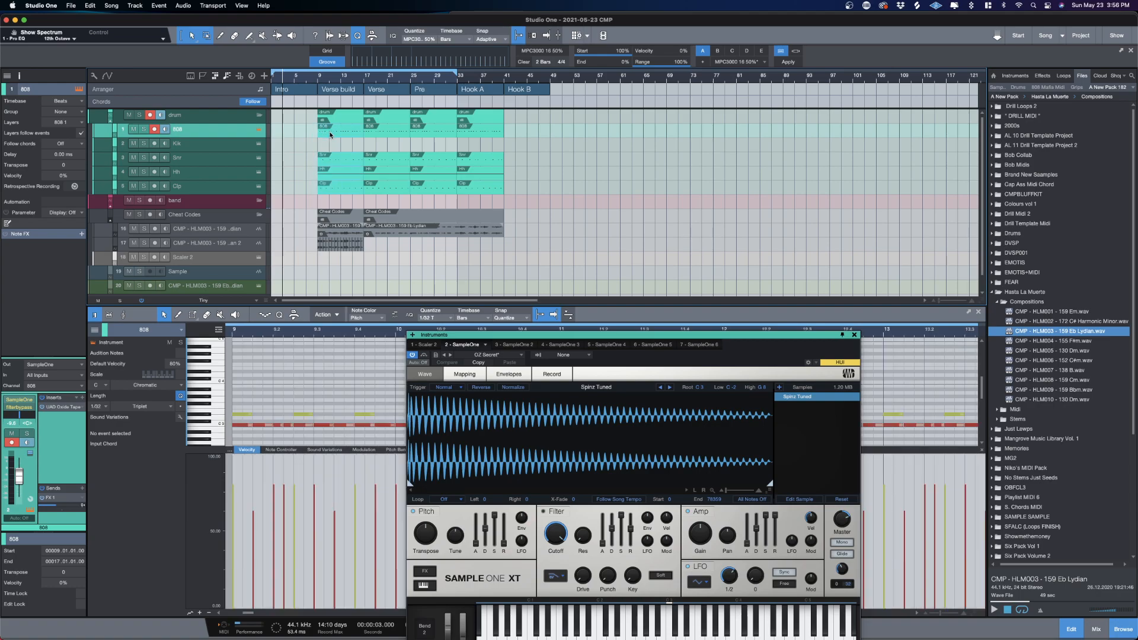
pyautogui.moveTo(332, 134); pyautogui.dragTo(286, 135)
# - Shorten the loop to bars 1 to 9 and move the new SampleOne track into the Chest Codes folder above the sliced audio track
pyautogui.moveTo(445, 75); pyautogui.dragTo(325, 97)
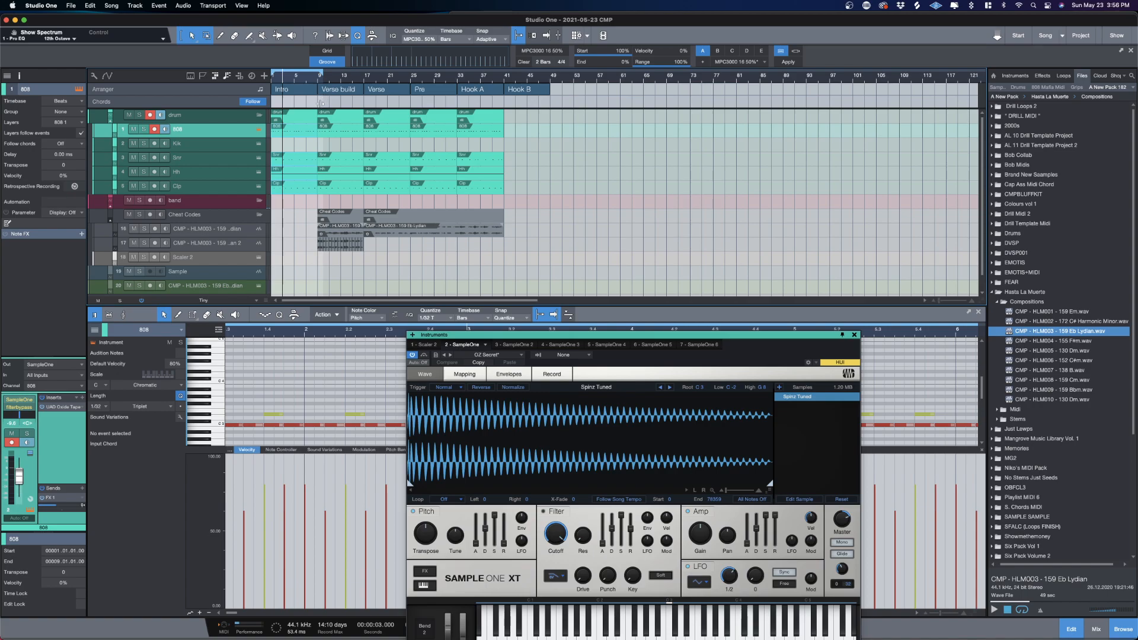
pyautogui.moveTo(225, 286); pyautogui.dragTo(256, 249)
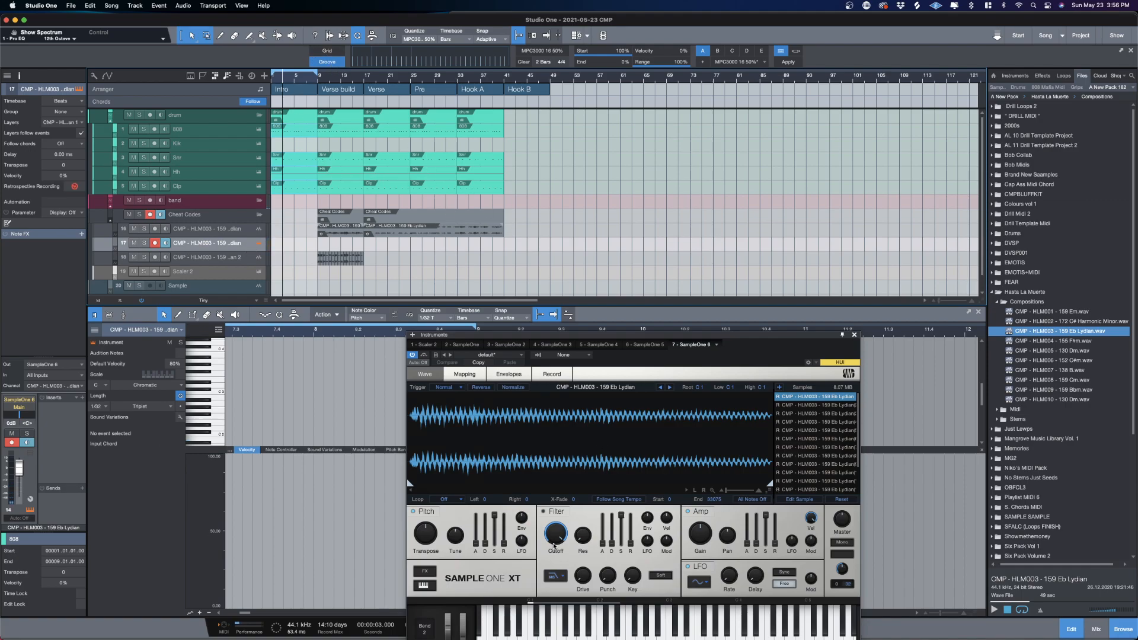
# - Set the SampleOne filter to HP12 State with a cutoff of about 760 Hz and disable the pitch section
pyautogui.click(566, 574)
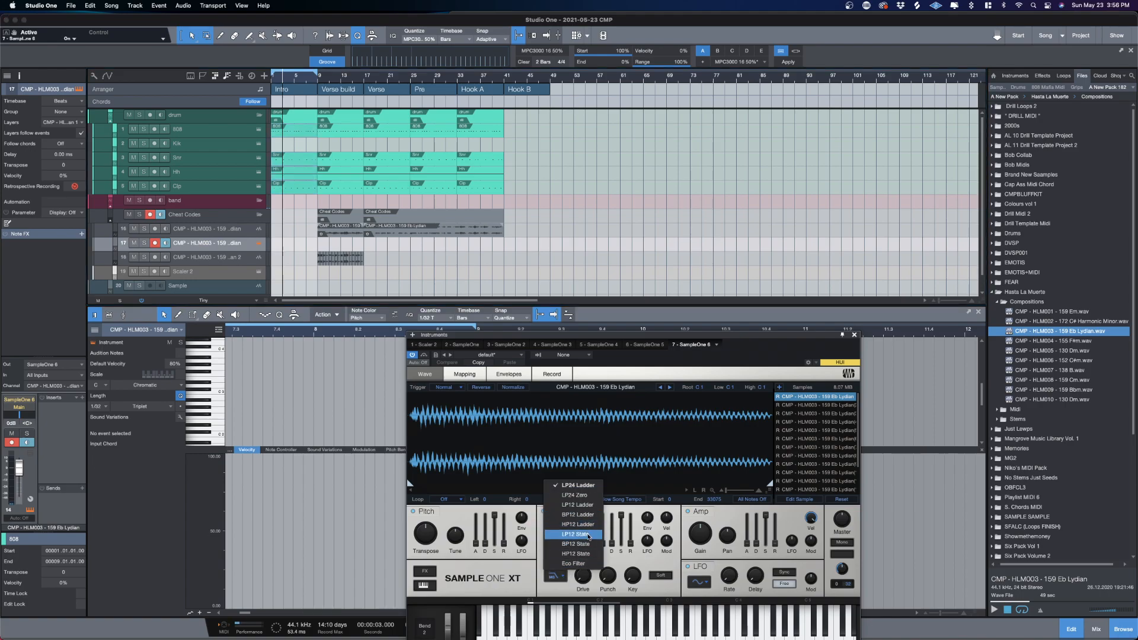
pyautogui.click(587, 553)
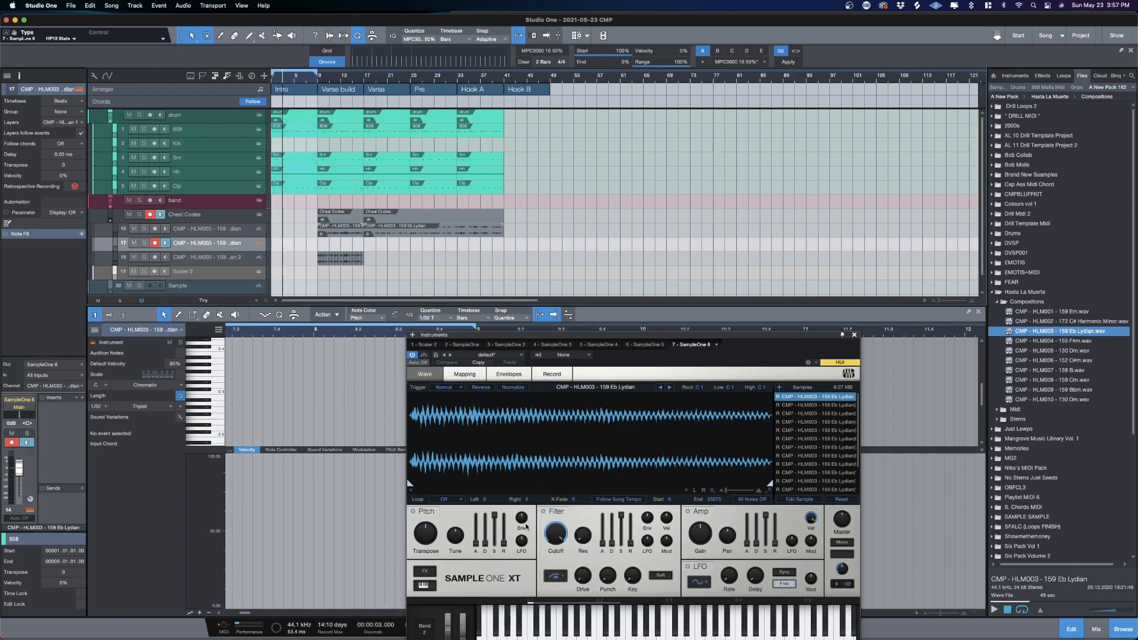
pyautogui.moveTo(562, 539)
pyautogui.mouseDown()
pyautogui.moveTo(574, 587)
pyautogui.moveTo(562, 546)
pyautogui.mouseUp()
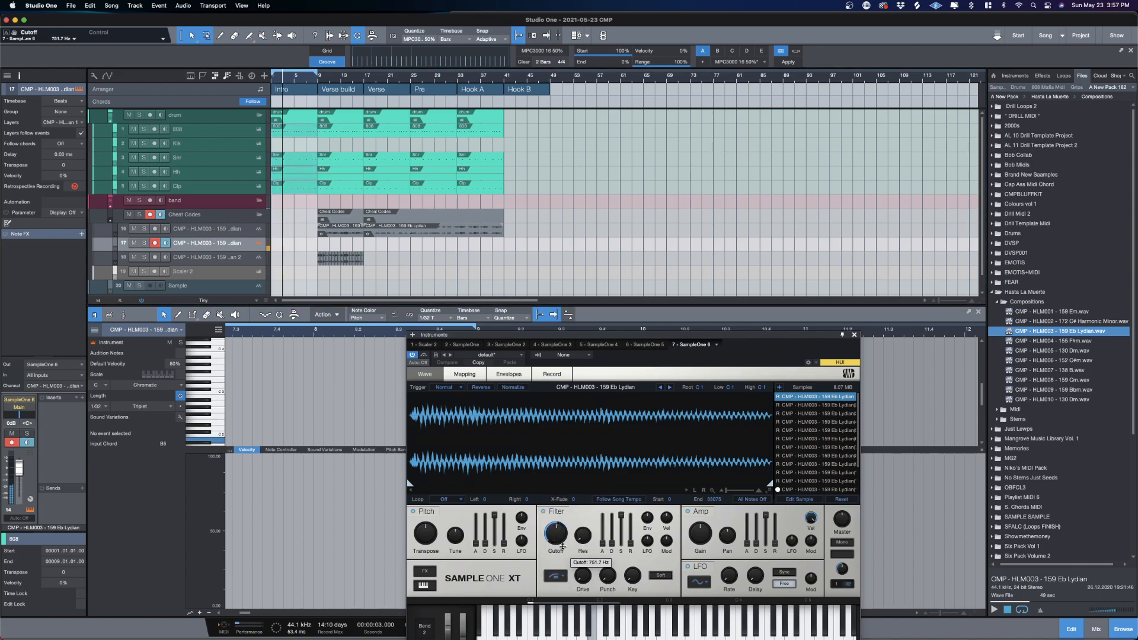
pyautogui.click(688, 512)
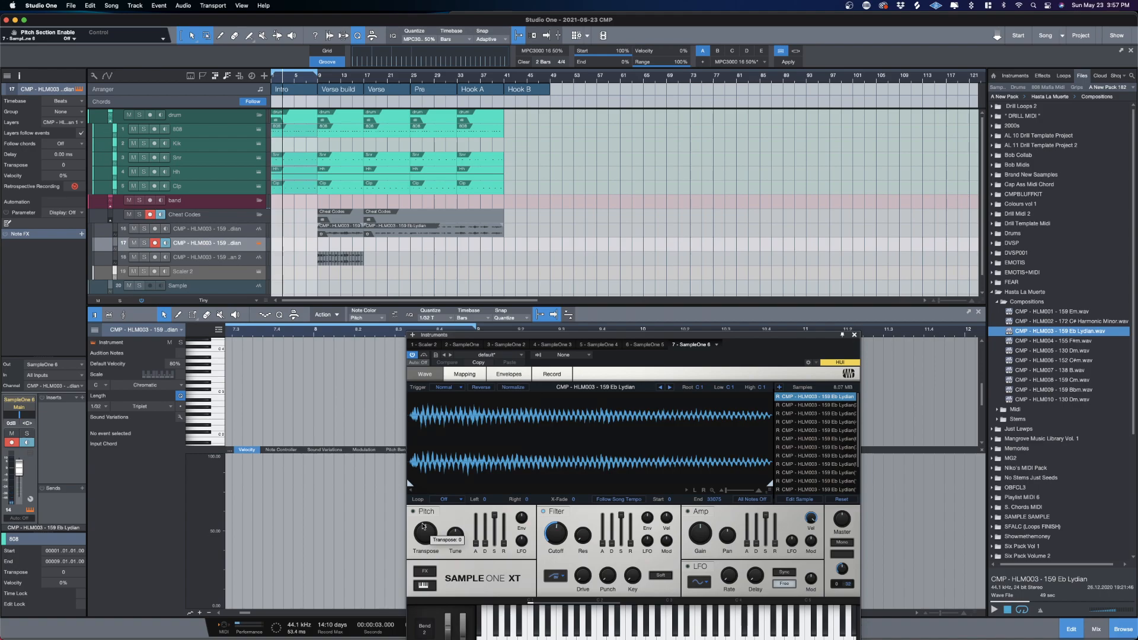
# - Record a performance of the slices on the SampleOne track from bar 1 and trim the recording to end at bar 3
pyautogui.click(270, 81)
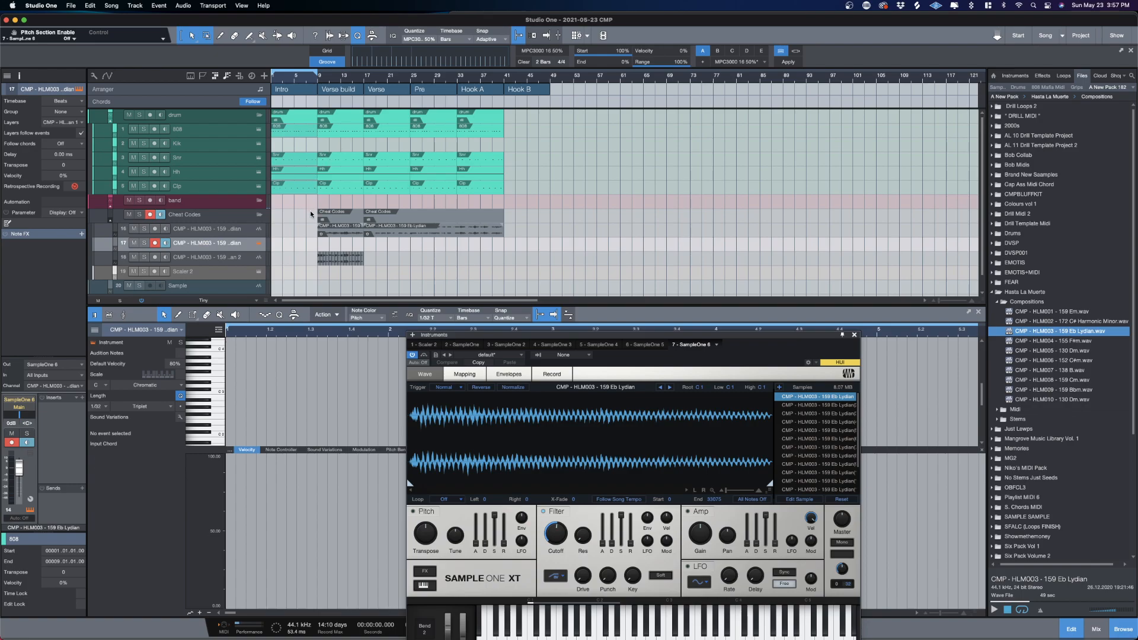
pyautogui.press('space')
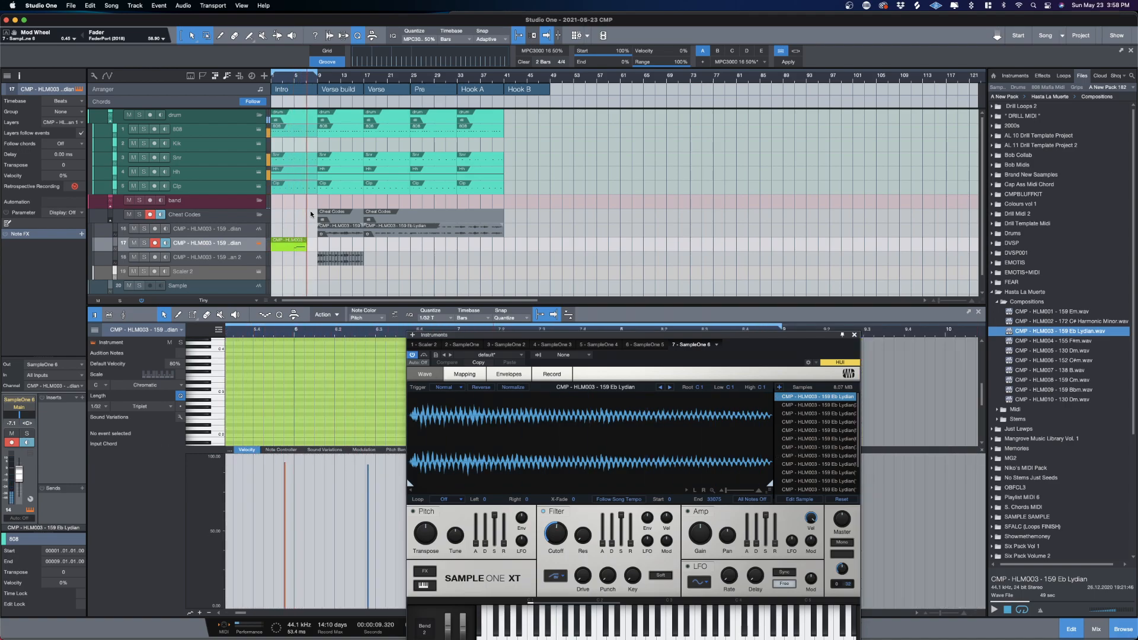
pyautogui.press('space')
pyautogui.moveTo(290, 246); pyautogui.dragTo(279, 250)
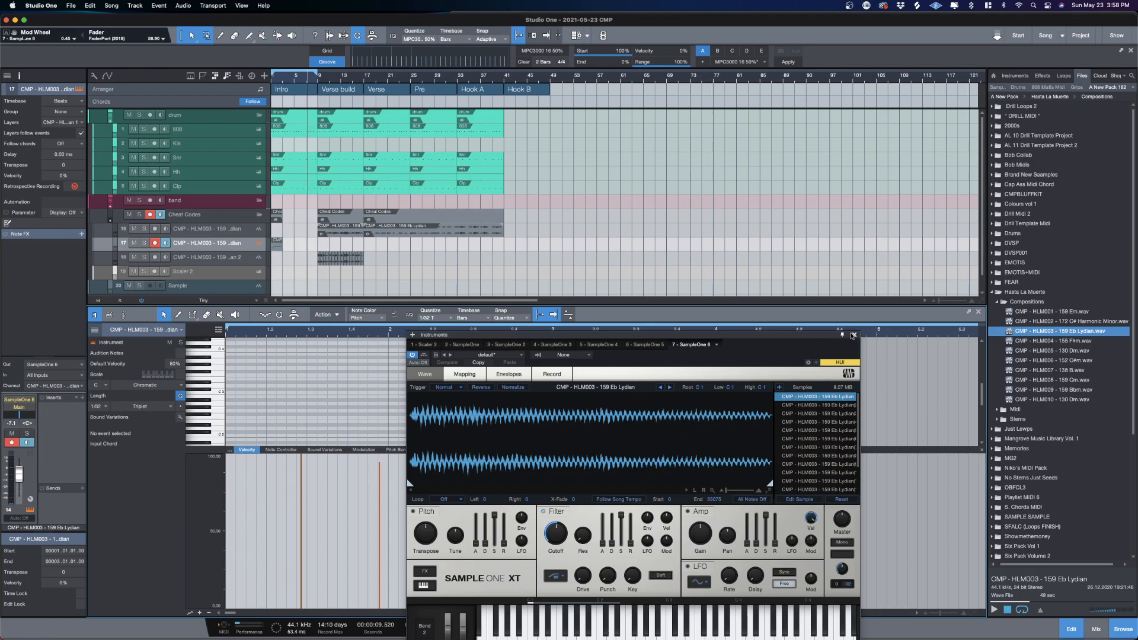
# - Quantize all the recorded slice notes to a straight 1/2 grid
pyautogui.click(854, 336)
pyautogui.moveTo(497, 306); pyautogui.dragTo(486, 176)
pyautogui.moveTo(509, 422); pyautogui.dragTo(308, 337)
pyautogui.click(308, 338)
pyautogui.moveTo(524, 437); pyautogui.dragTo(270, 347)
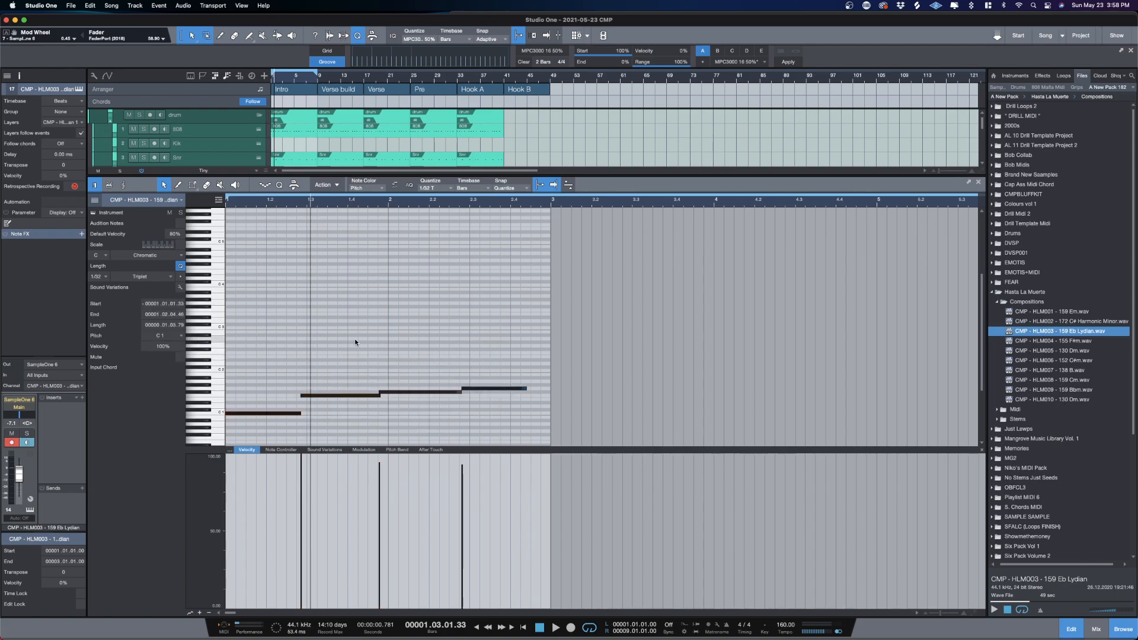
pyautogui.hotkey('alt', '2')
pyautogui.hotkey('alt', 't')
pyautogui.press('q')
# - Lengthen the final slice note so it ends at bar 3
pyautogui.moveTo(531, 390); pyautogui.dragTo(547, 390)
pyautogui.click(511, 432)
pyautogui.press('super+a')
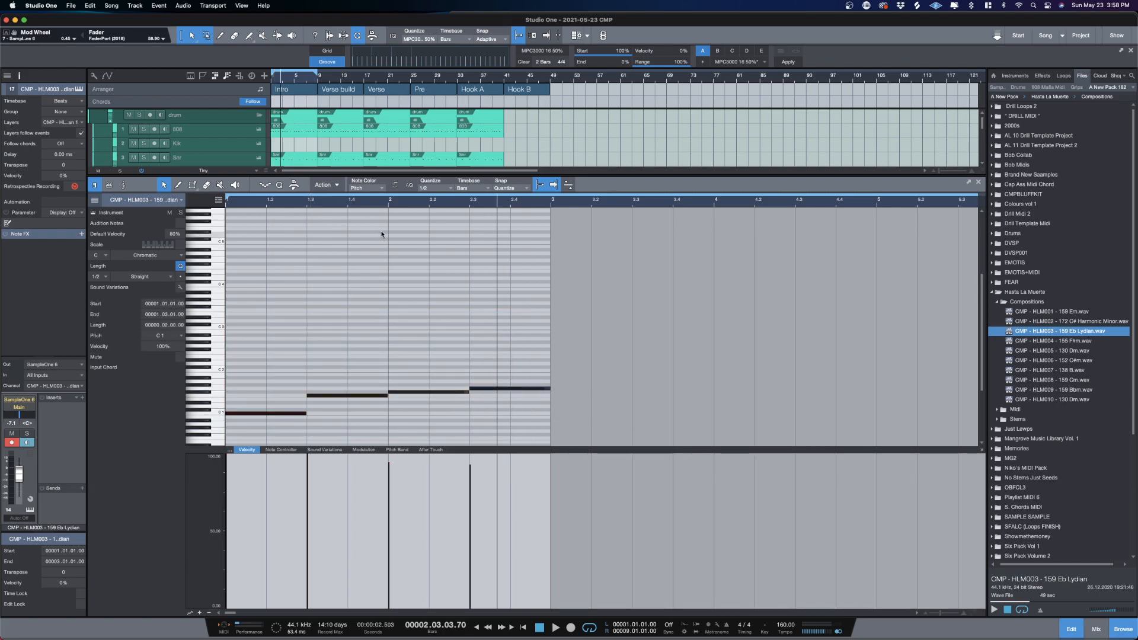
# - Duplicate the two-bar slice pattern three times to fill the intro up to bar 9
pyautogui.moveTo(351, 177); pyautogui.dragTo(350, 387)
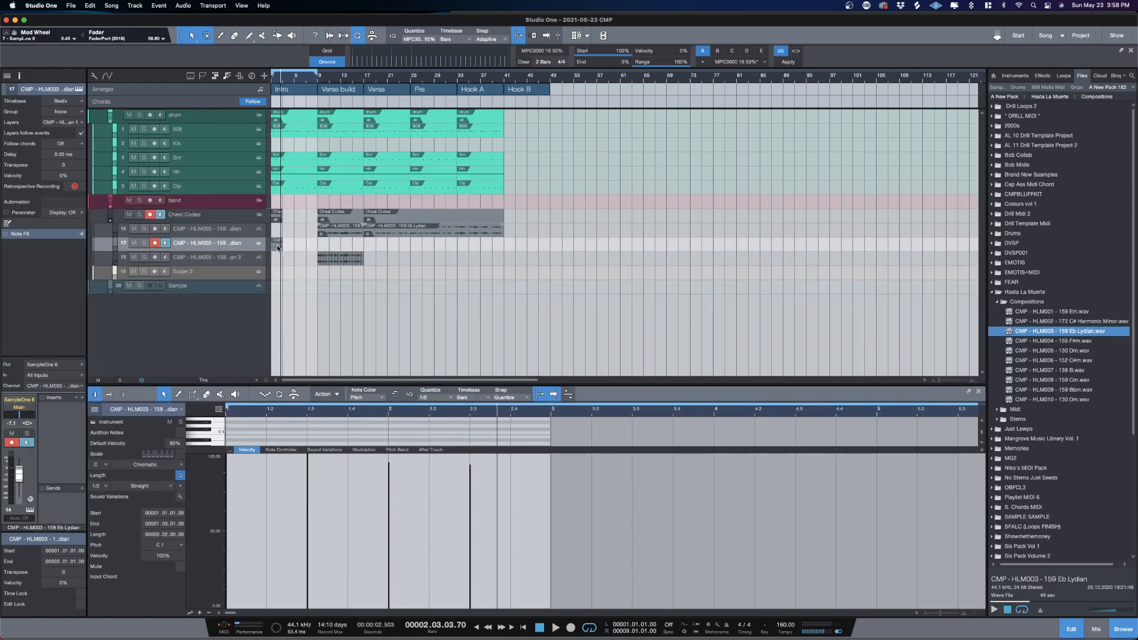
pyautogui.press('d')
pyautogui.press('d')
pyautogui.press('d')
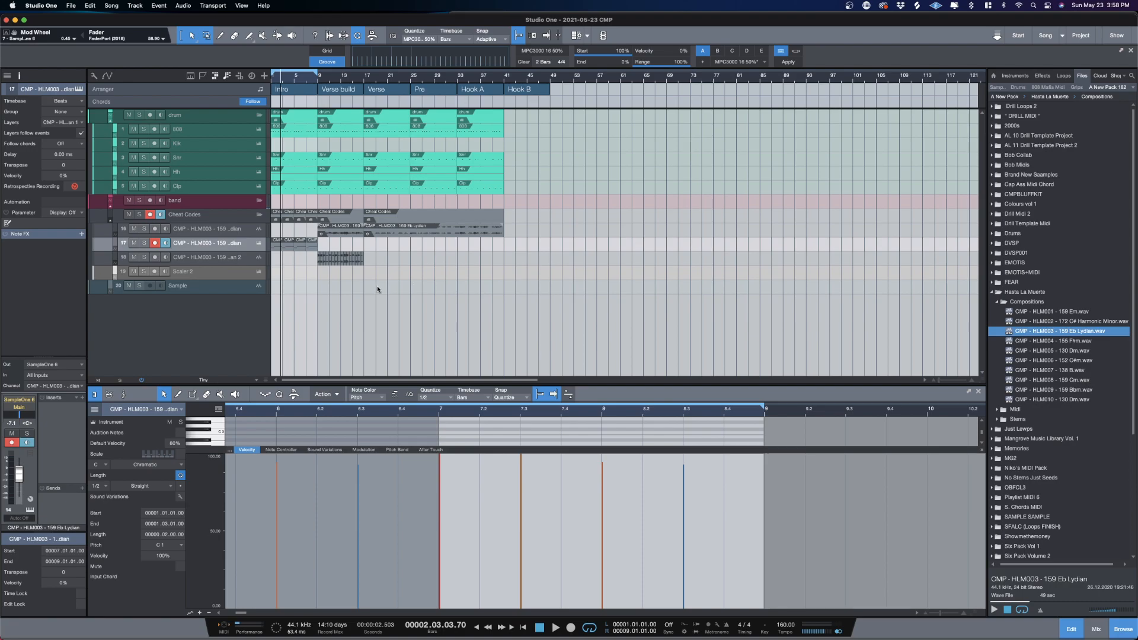
# - Delete the sliced audio events from the duplicated composition track
pyautogui.click(353, 259)
pyautogui.press('Delete')
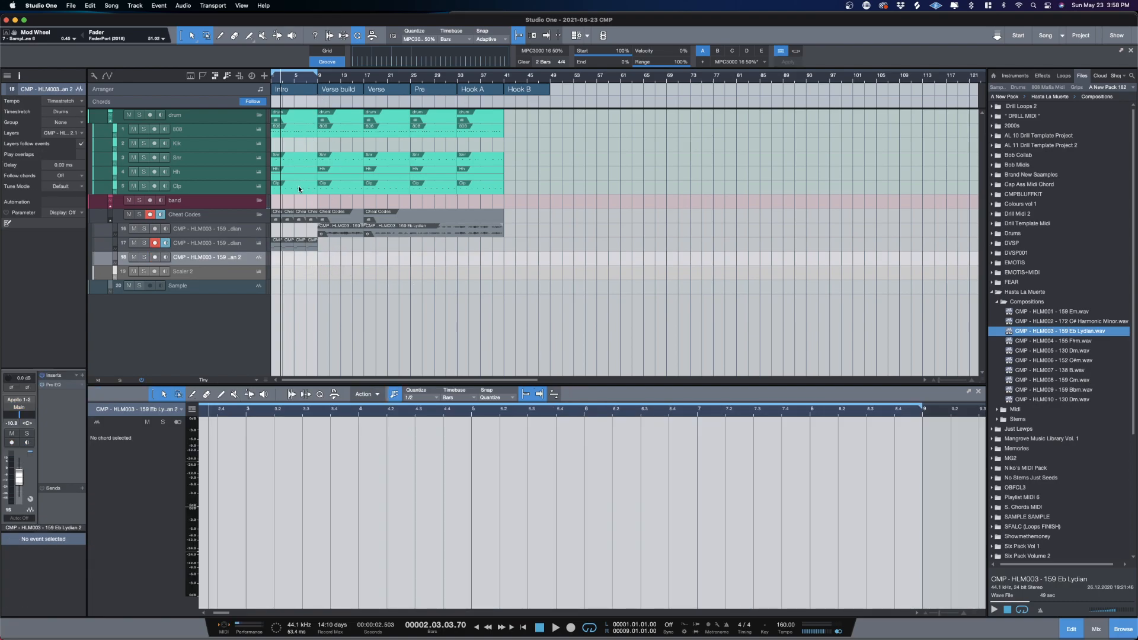
# - Move all the drum events from the Intro section to Hook B, starting at bar 41
pyautogui.click(273, 123)
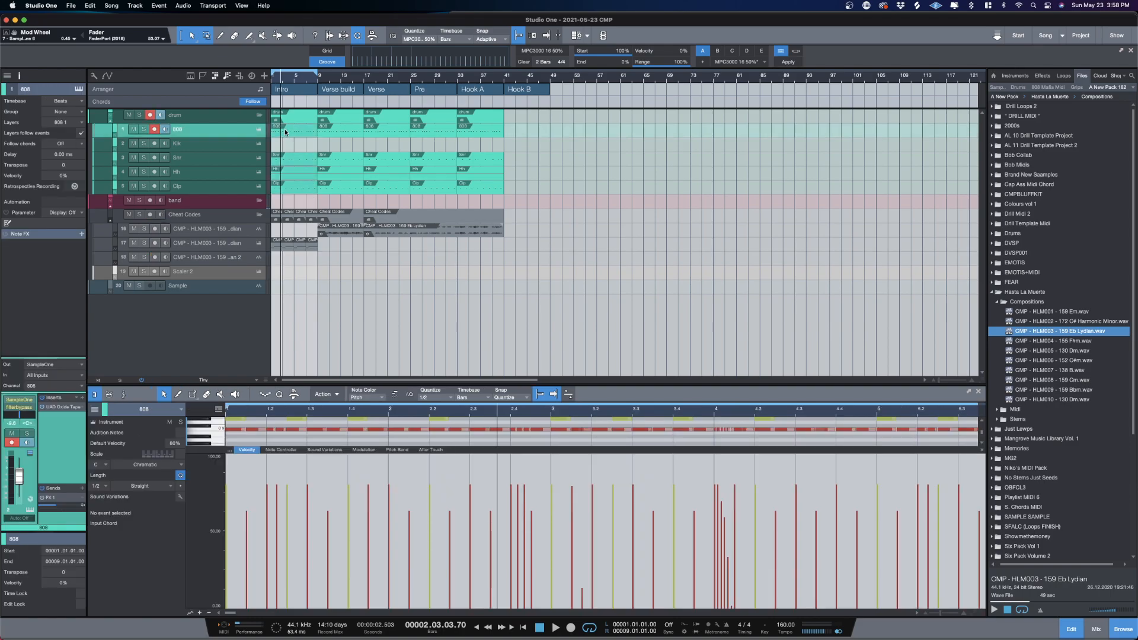
pyautogui.moveTo(284, 129); pyautogui.dragTo(518, 123)
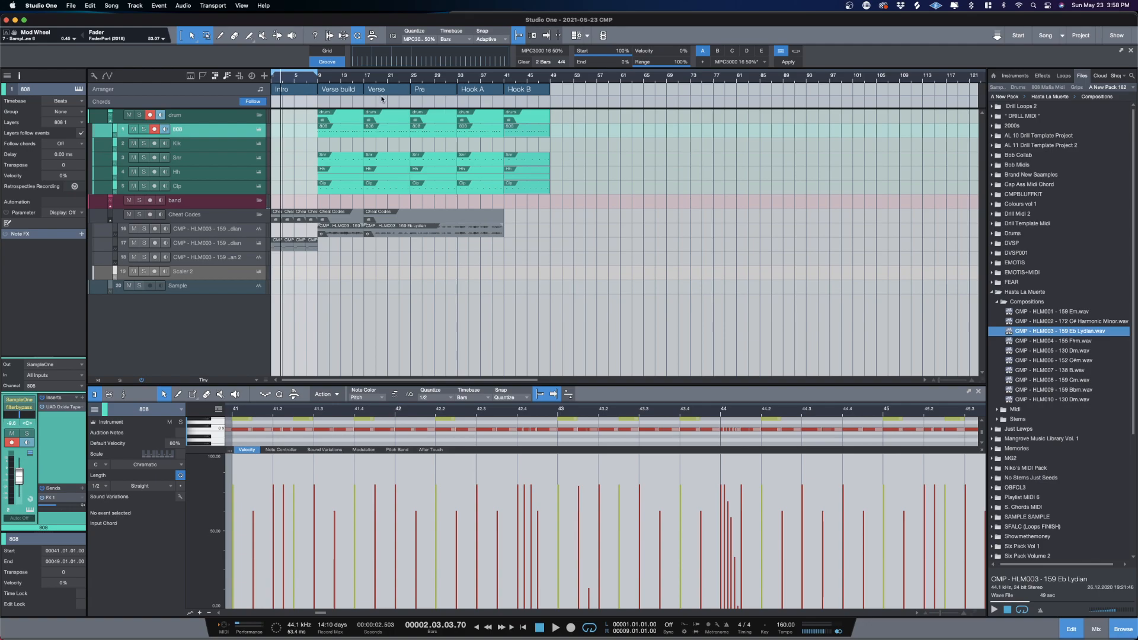
# - Play the intro and set the sliced composition instrument track's volume to -11.2 dB
pyautogui.press('space')
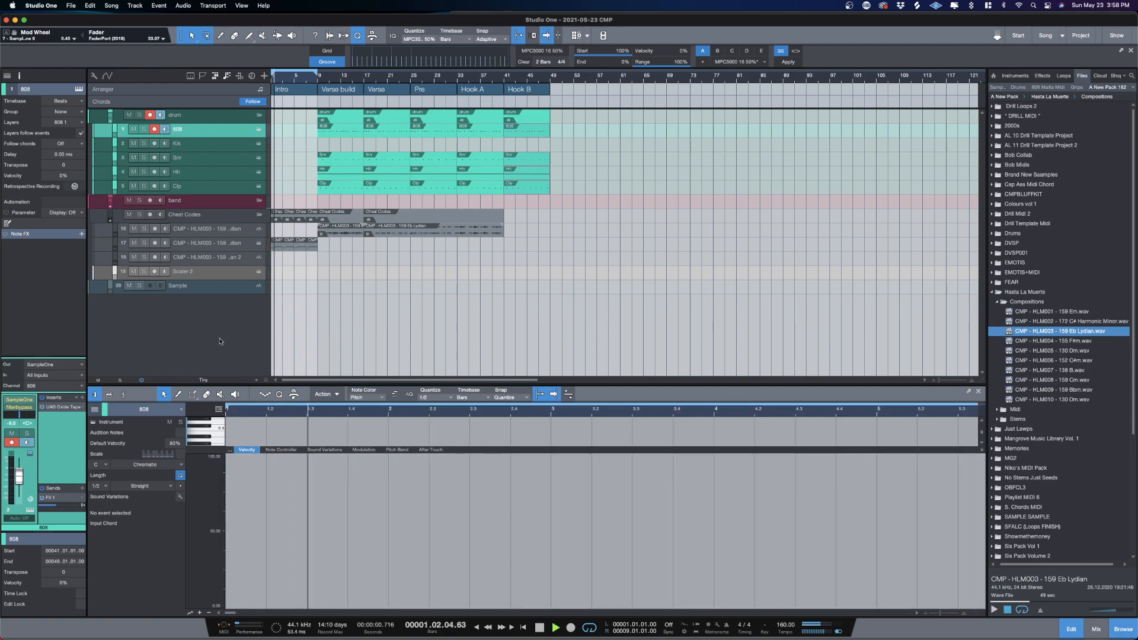
pyautogui.click(207, 243)
pyautogui.moveTo(20, 475); pyautogui.dragTo(19, 480)
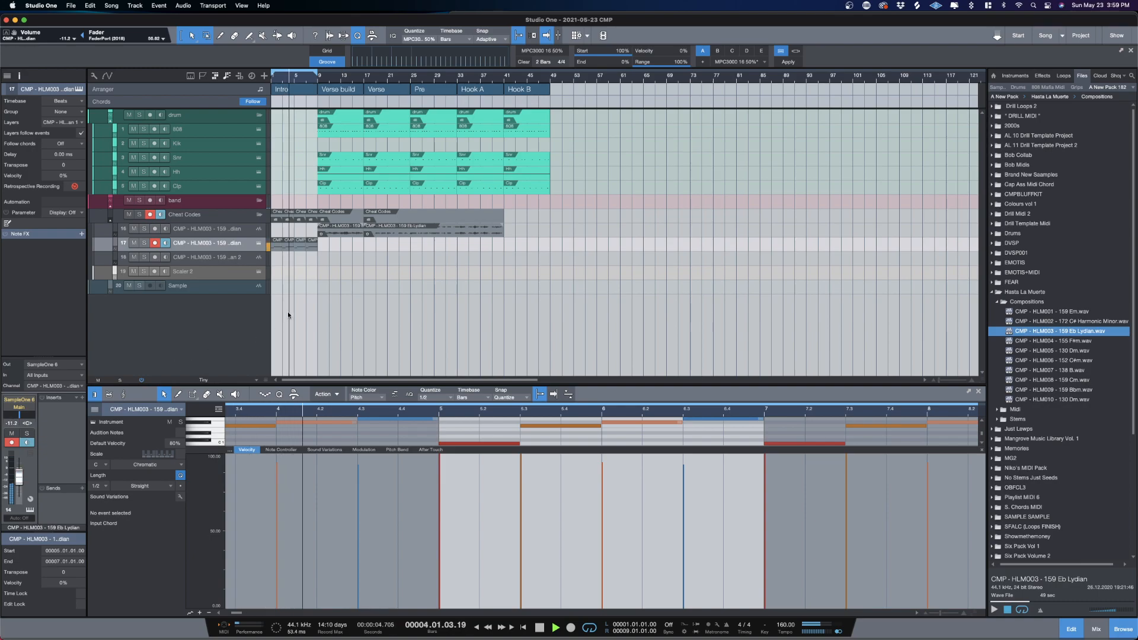
# - Copy the intro's four slice patterns into Hook B from bar 41 and turn off looped playback
pyautogui.moveTo(328, 250); pyautogui.dragTo(514, 243)
pyautogui.press('/')
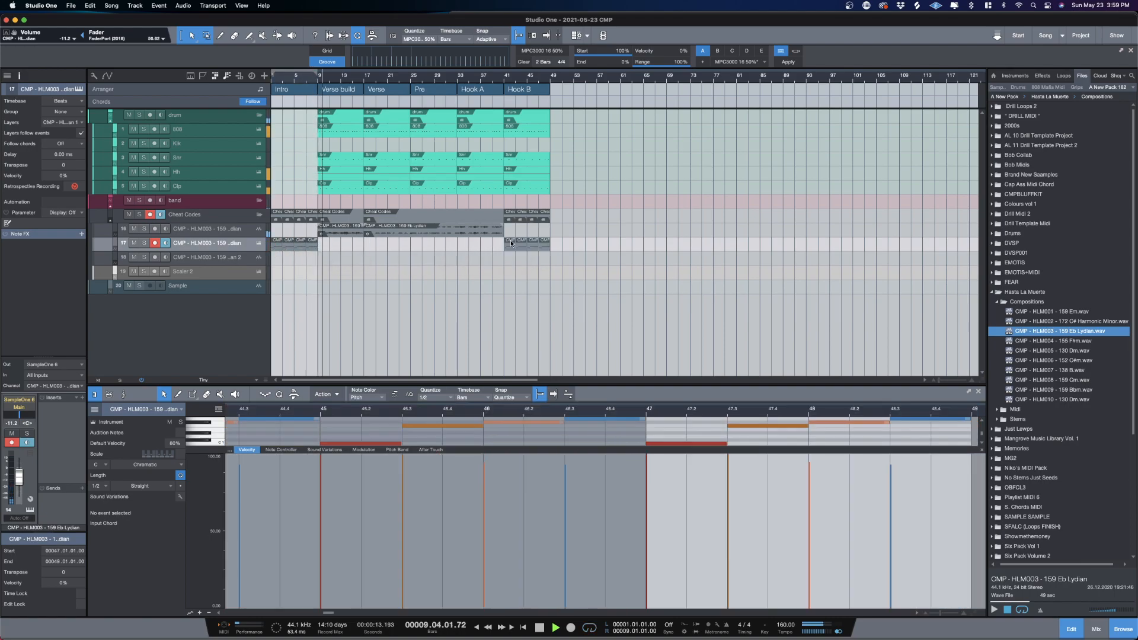
# - Delete the 808 event from the Verse section
pyautogui.click(379, 134)
pyautogui.press('Delete')
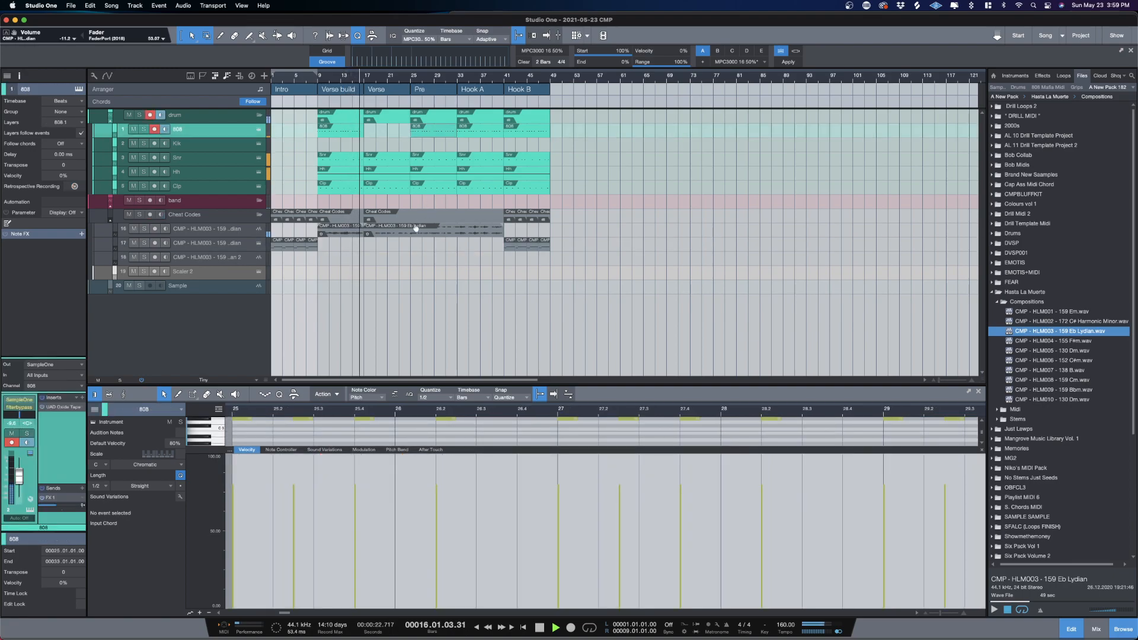
# - Split the composition audio at bars 25 and 33, where the Pre and Hook A sections begin
pyautogui.press('3')
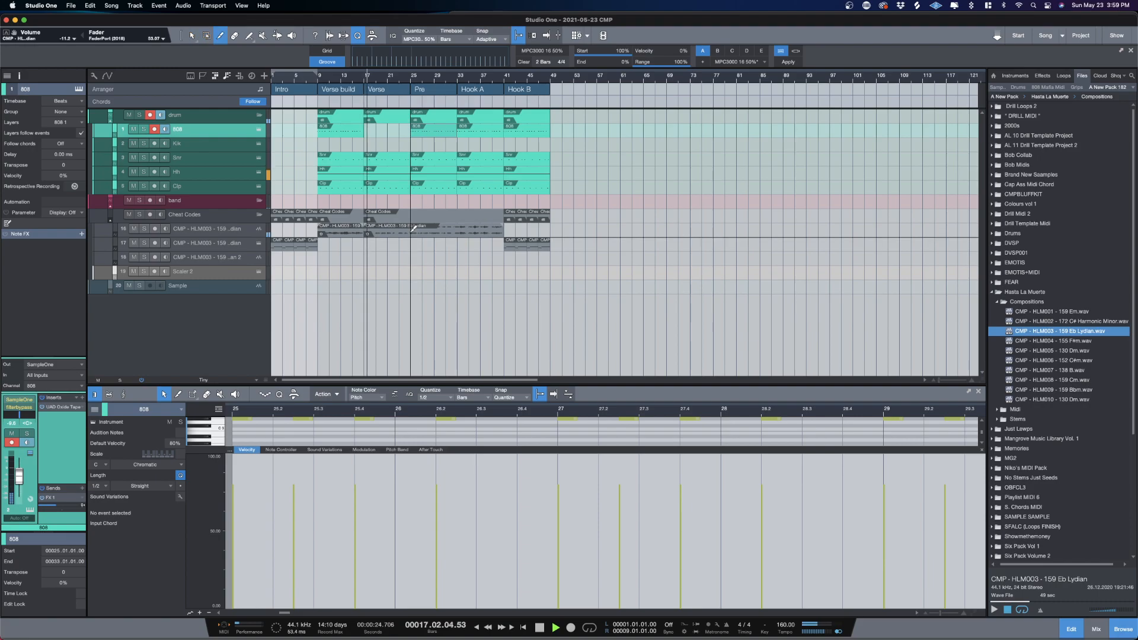
pyautogui.click(410, 233)
pyautogui.click(456, 231)
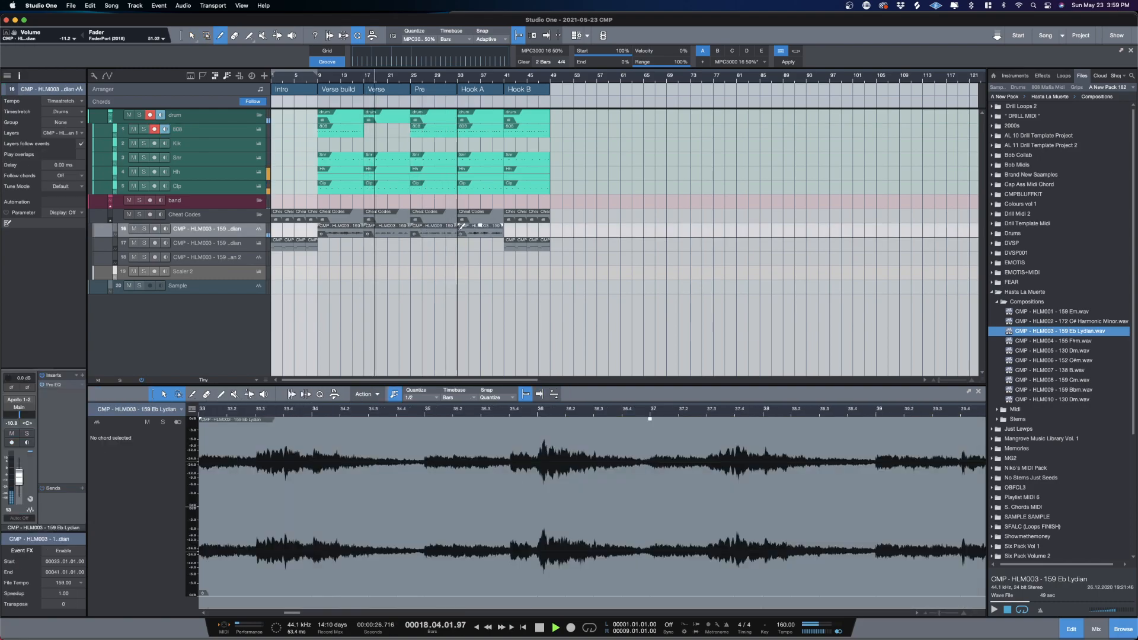
pyautogui.press('1')
# - Copy the Pre, Verse build, Verse, Hook A and Hook B arranger sections after the first Hook B, extending the song to bar 89
pyautogui.click(341, 92)
pyautogui.click(420, 90)
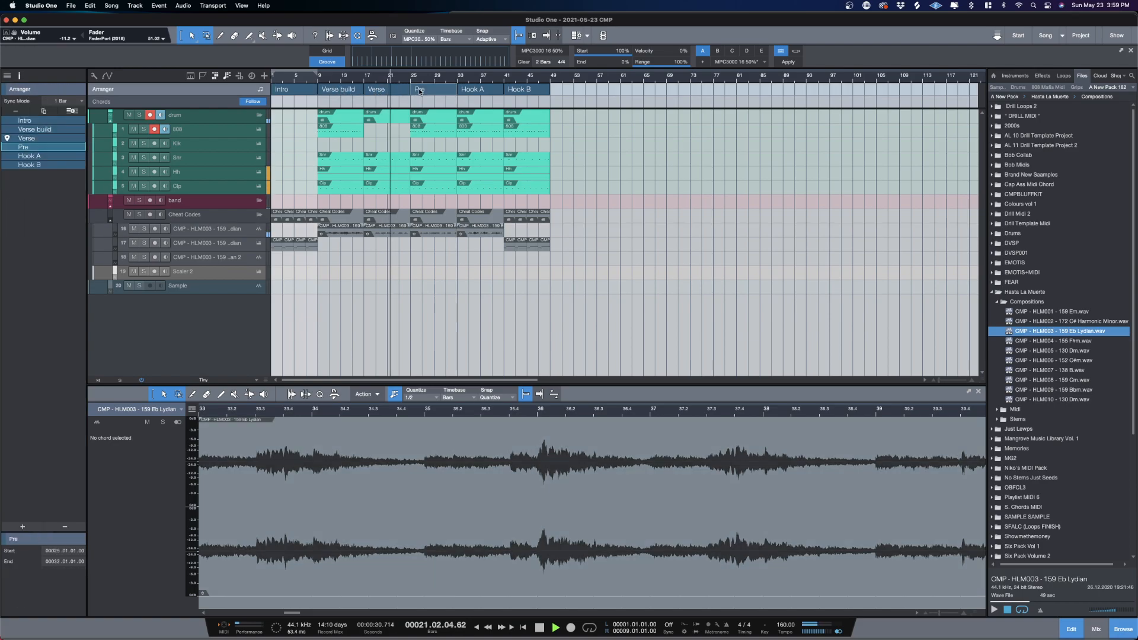
pyautogui.moveTo(419, 92); pyautogui.dragTo(560, 94)
pyautogui.moveTo(337, 92); pyautogui.dragTo(610, 92)
pyautogui.moveTo(391, 90); pyautogui.dragTo(658, 100)
pyautogui.keyDown('shift'); pyautogui.click(483, 92); pyautogui.keyUp('shift')
pyautogui.keyDown('shift'); pyautogui.click(534, 92); pyautogui.keyUp('shift')
pyautogui.moveTo(534, 92); pyautogui.dragTo(720, 92)
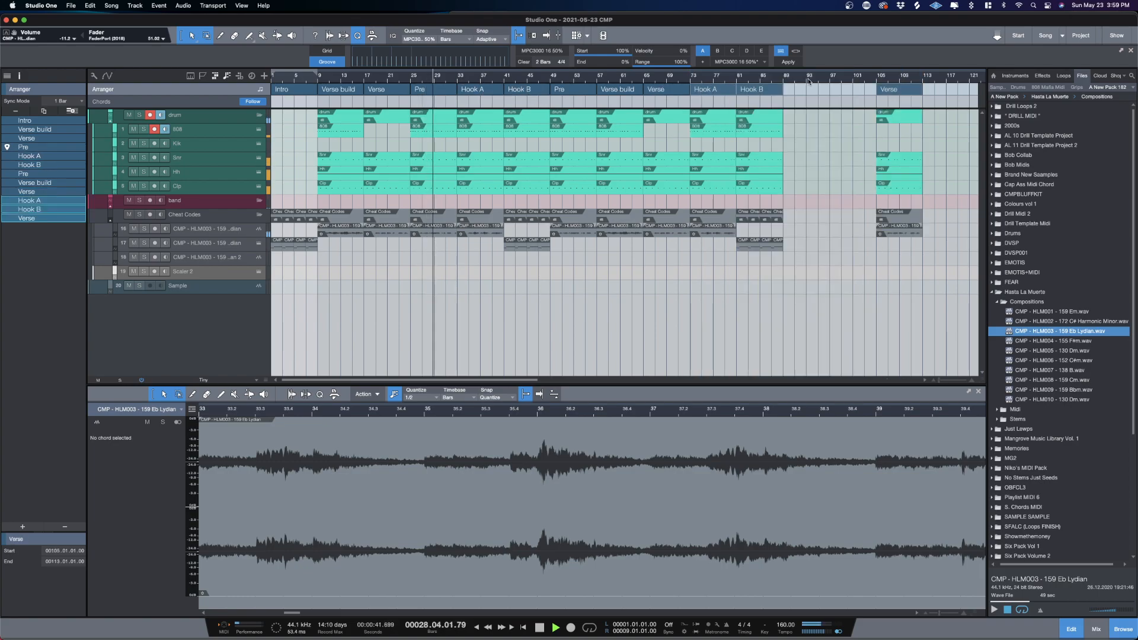
# - Delete the stray Verse copy at bar 105, removing both its events and its arranger section
pyautogui.click(896, 92)
pyautogui.moveTo(943, 262); pyautogui.dragTo(838, 112)
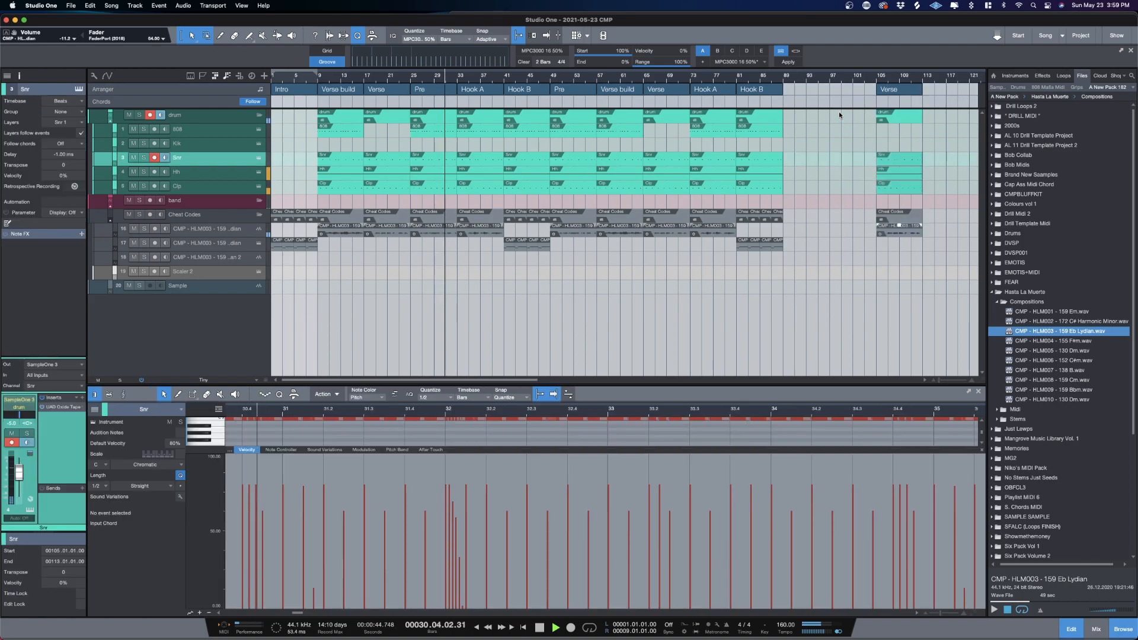
pyautogui.press('Delete')
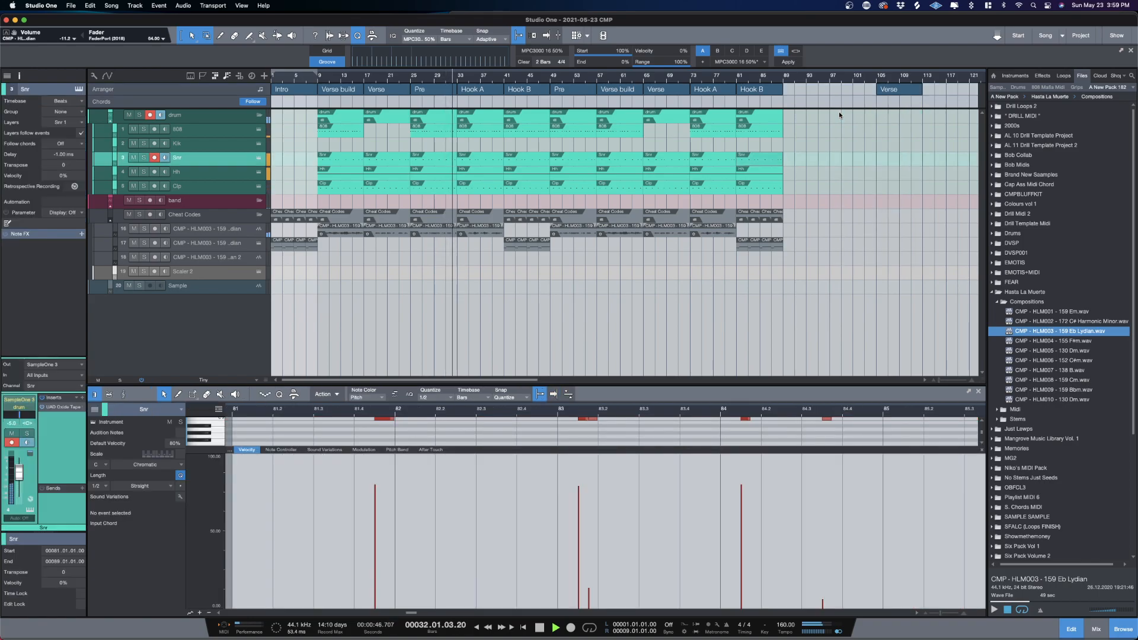
pyautogui.rightClick(903, 91)
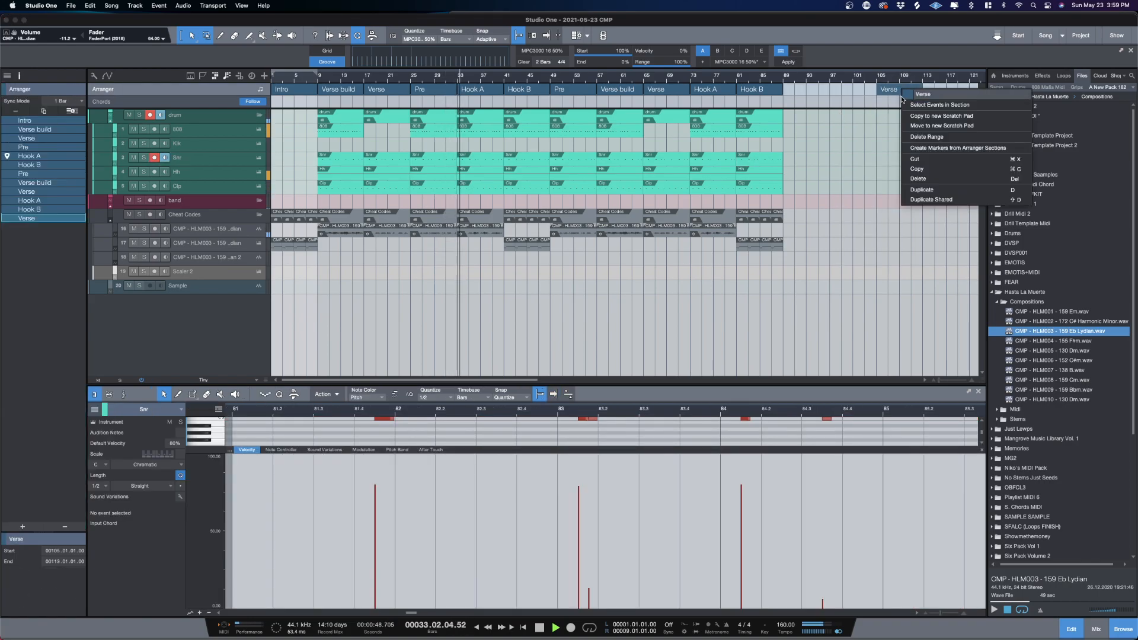
pyautogui.click(921, 182)
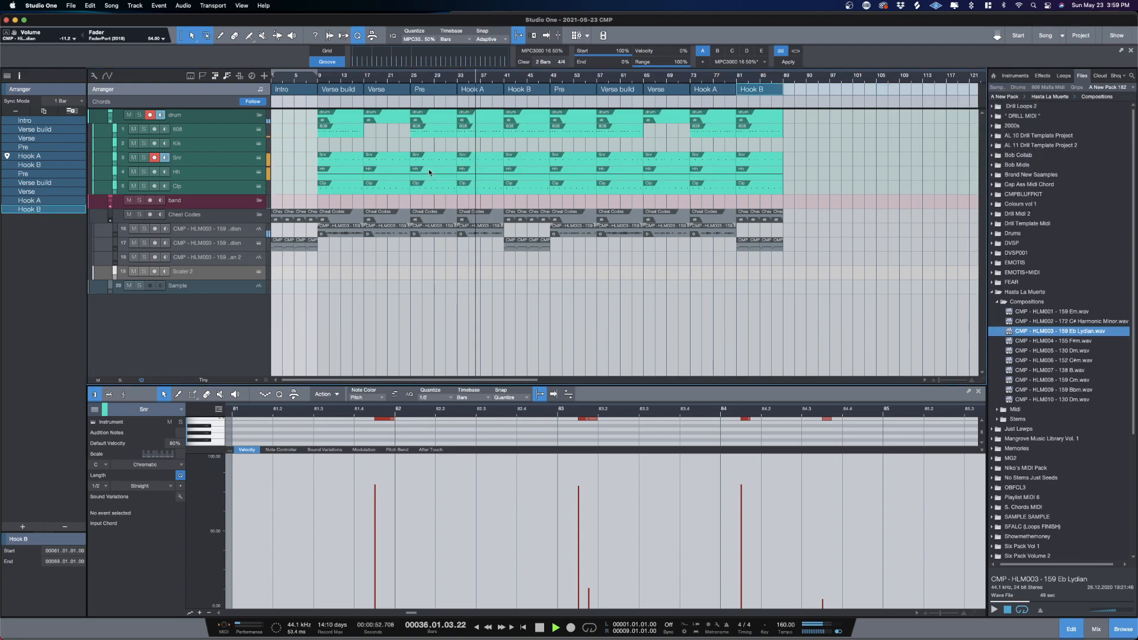
# - Lower the sliced composition instrument track's volume to -14.0 dB
pyautogui.click(235, 244)
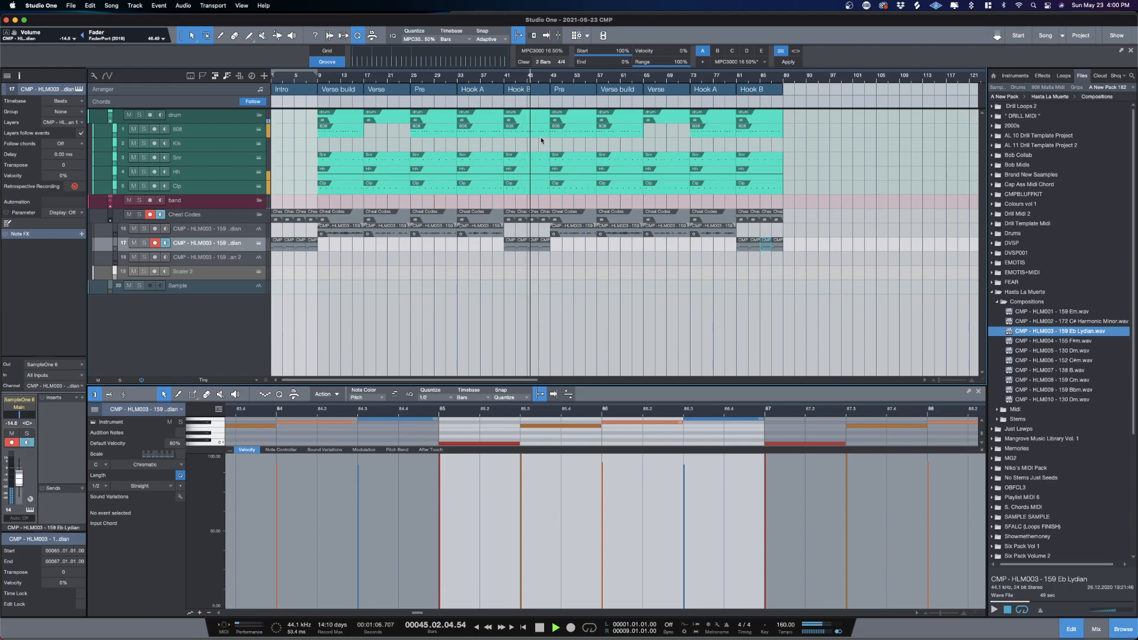
# - Trim the first Hook B's Snr, Hh and Clp events to end at bar 48, with the following Pre events ending at bar 57
pyautogui.click(548, 158)
pyautogui.moveTo(548, 159); pyautogui.dragTo(542, 160)
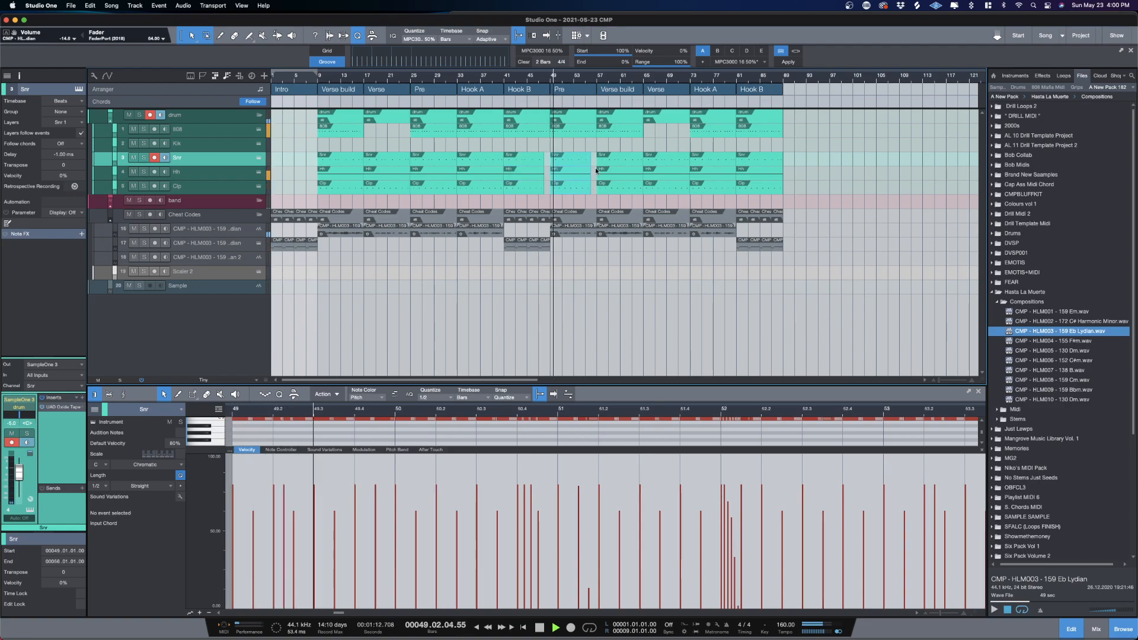
pyautogui.moveTo(592, 161); pyautogui.dragTo(598, 160)
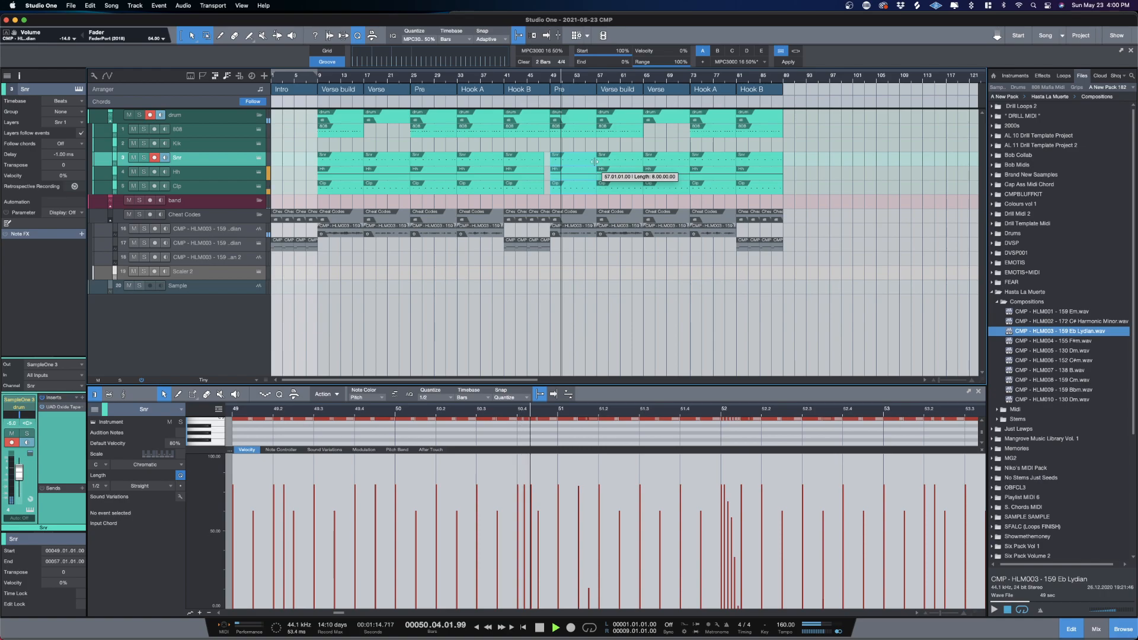
# - Split the composition audio in the second Pre section at bar 55 and stop playback
pyautogui.press('3')
pyautogui.click(589, 230)
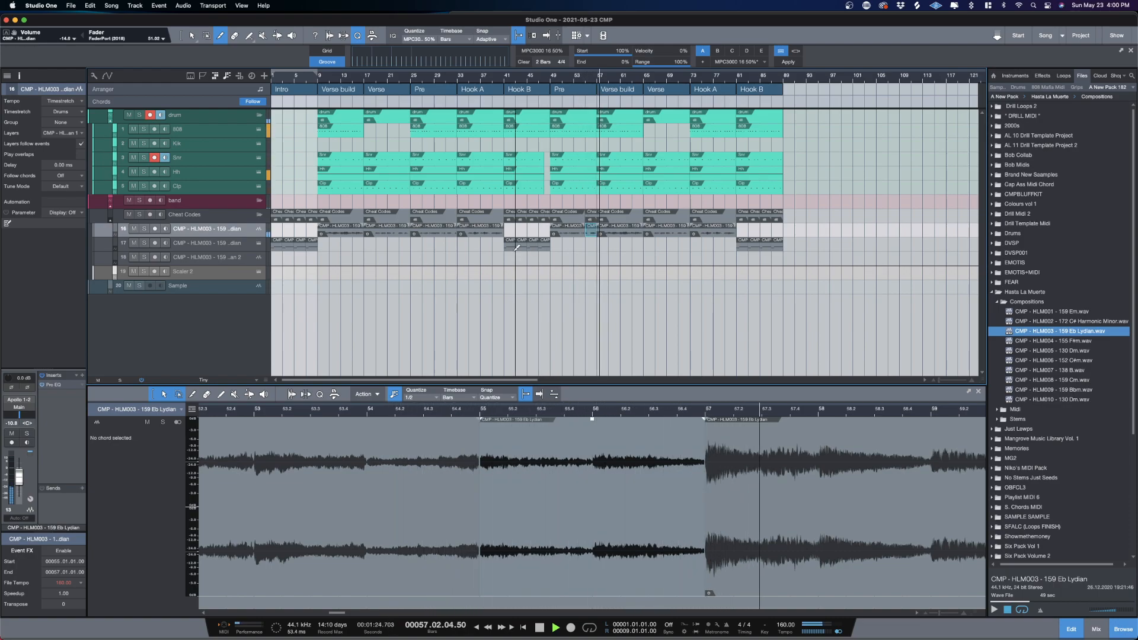
pyautogui.press('1')
pyautogui.press('space')
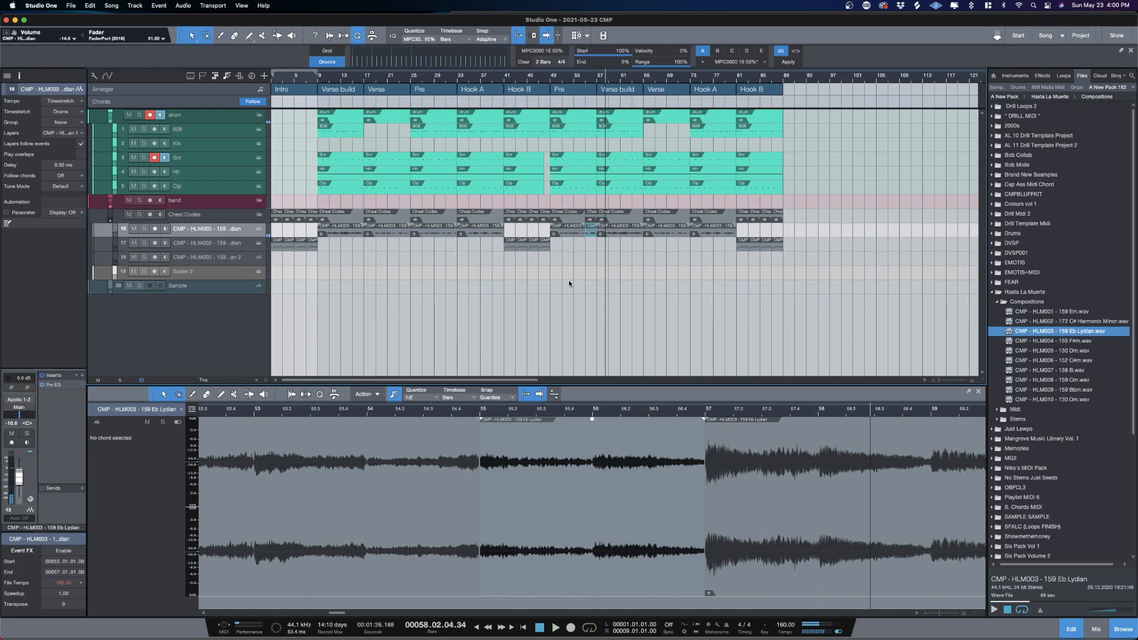